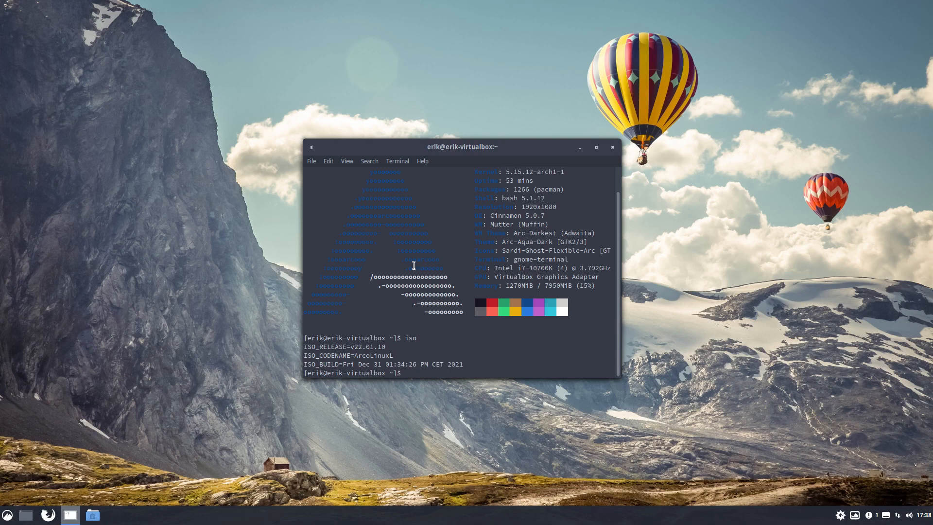
- Close the terminal, search Add/Remove Software for "optimize svg", and close the package manager
{"action": "left_click", "coordinate": [612, 147]}
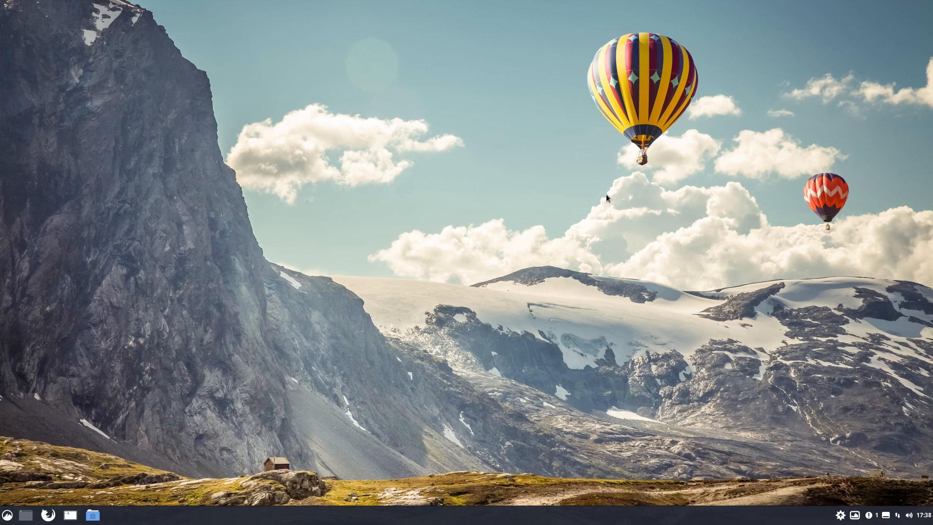
{"action": "left_click", "coordinate": [839, 516]}
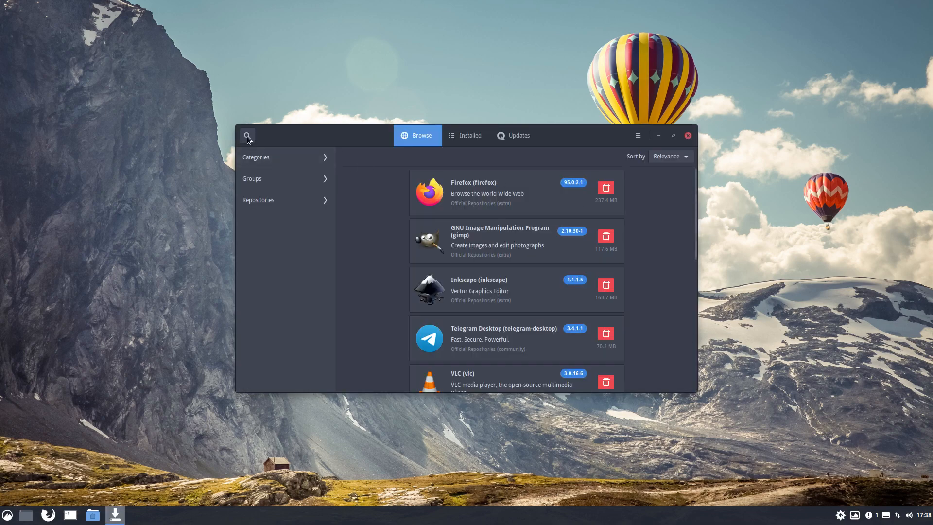
{"action": "left_click", "coordinate": [248, 136]}
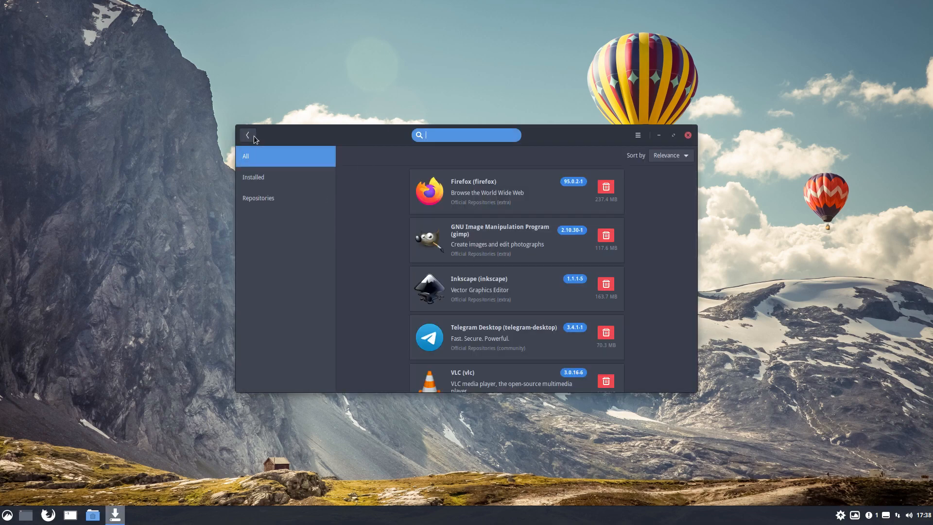
{"action": "type", "text": "optimize svg"}
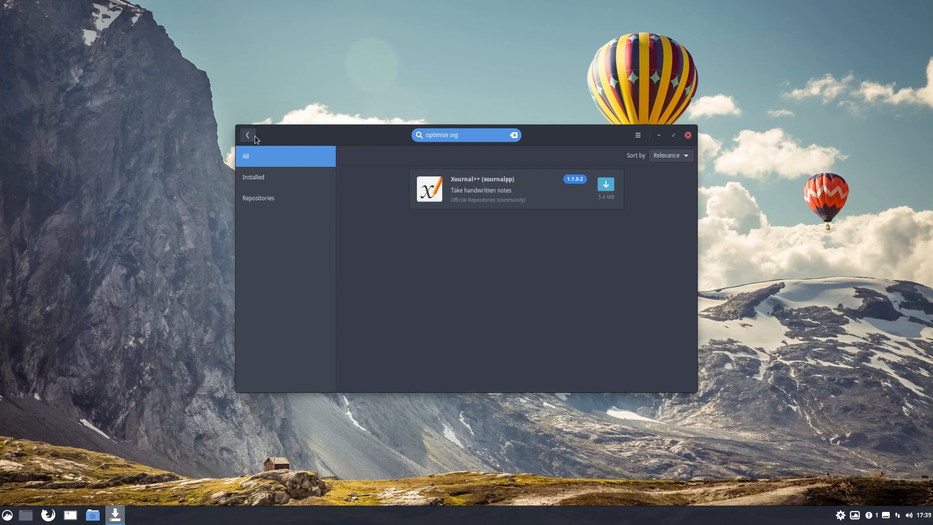
{"action": "left_click", "coordinate": [687, 135]}
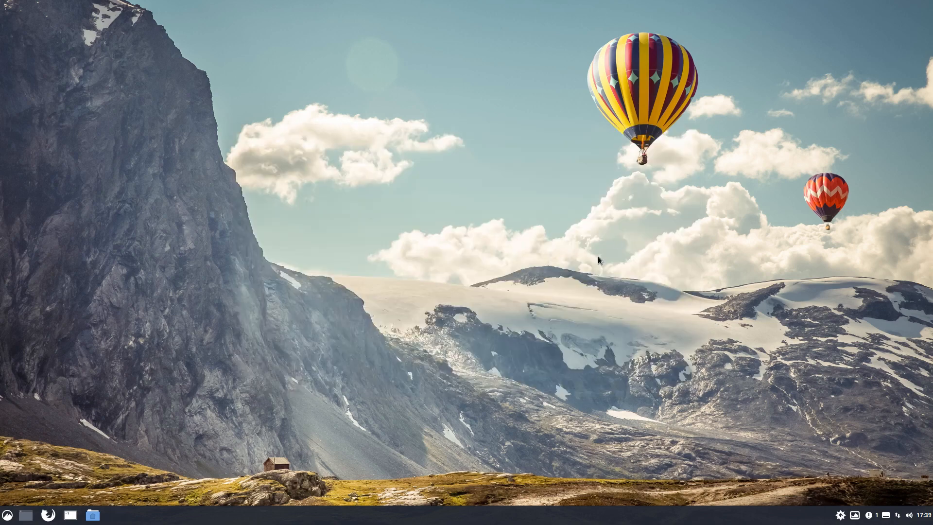
- Search the packages from a new terminal with "yay svg optimize", cancel the install prompt and highlight the word "optimize" in the command
{"action": "key", "text": "ctrl+alt+t"}
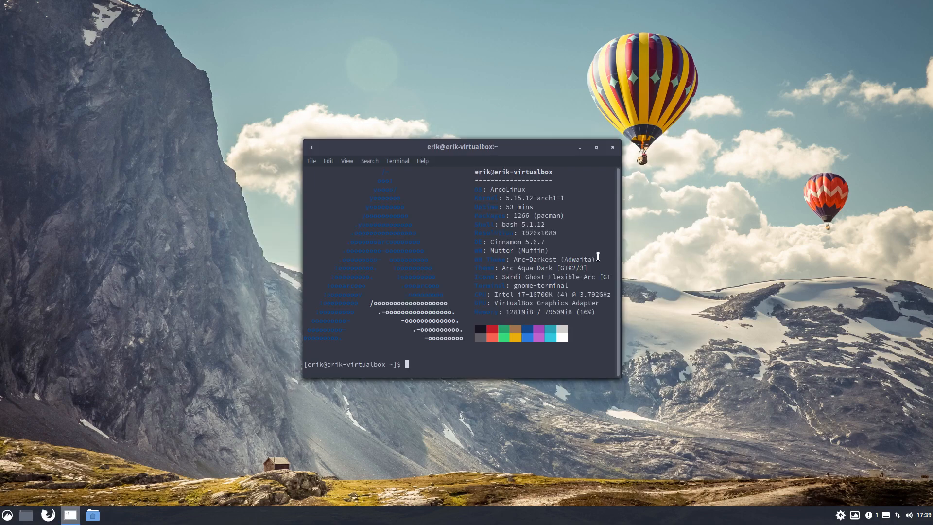
{"action": "type", "text": "yay svg optimize"}
{"action": "key", "text": "Return"}
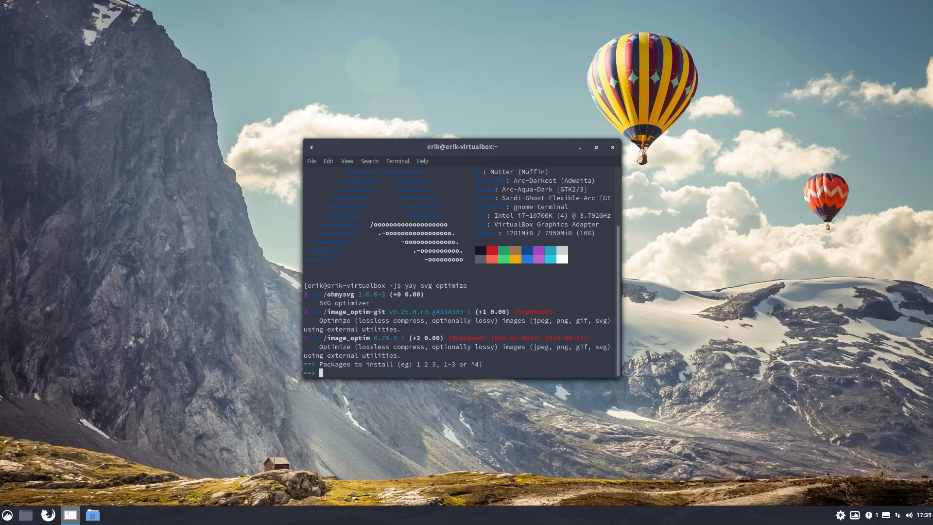
{"action": "key", "text": "ctrl+c"}
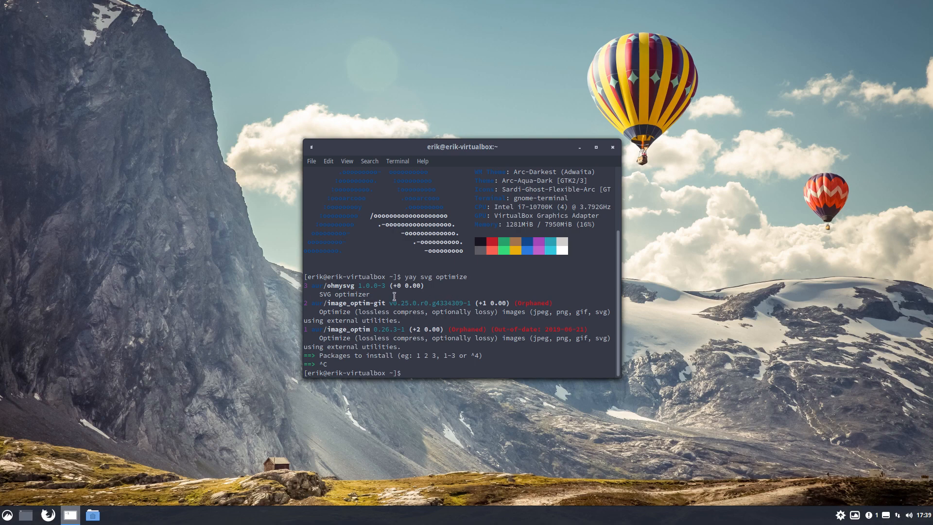
{"action": "left_click_drag", "start_coordinate": [401, 276], "coordinate": [464, 278]}
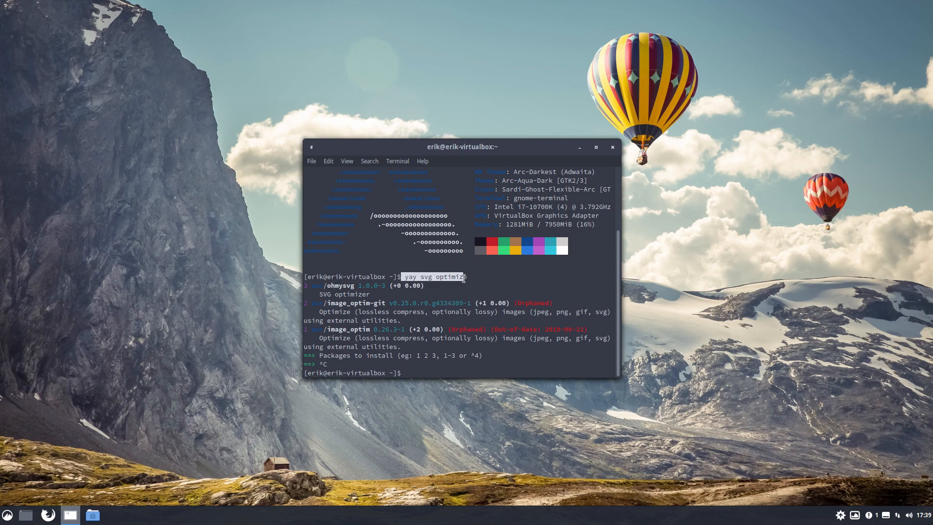
{"action": "double_click", "coordinate": [451, 277]}
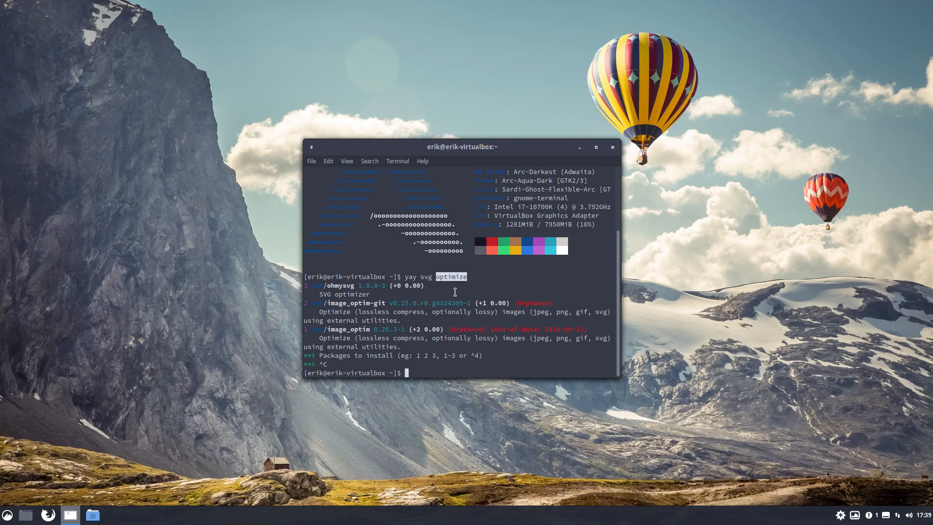
- Search the packages with "yay svg scour" and close the terminal without installing anything
{"action": "type", "text": "yay svg scour"}
{"action": "key", "text": "Return"}
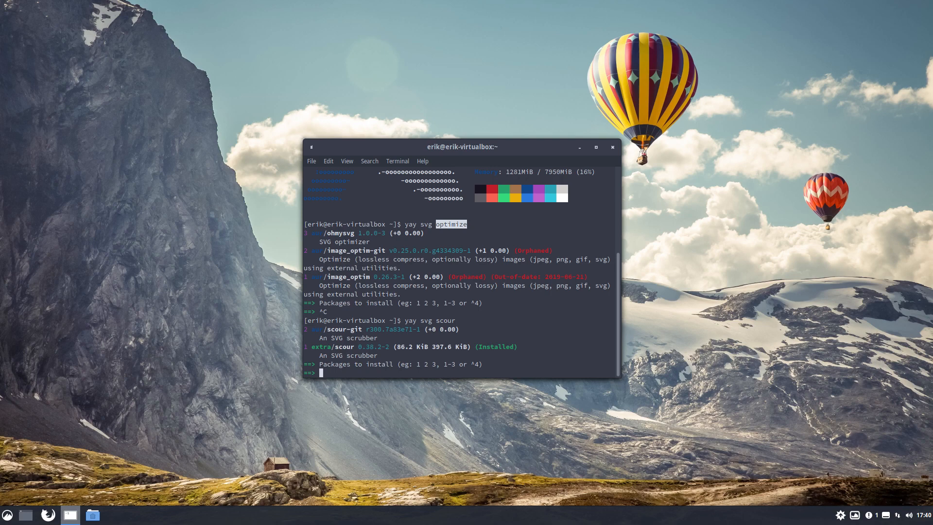
{"action": "left_click", "coordinate": [612, 147]}
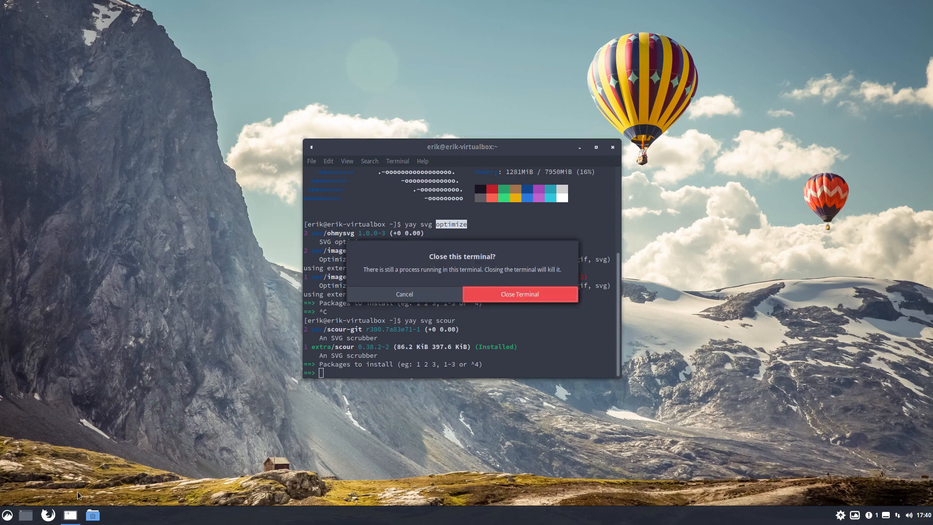
{"action": "left_click", "coordinate": [505, 293]}
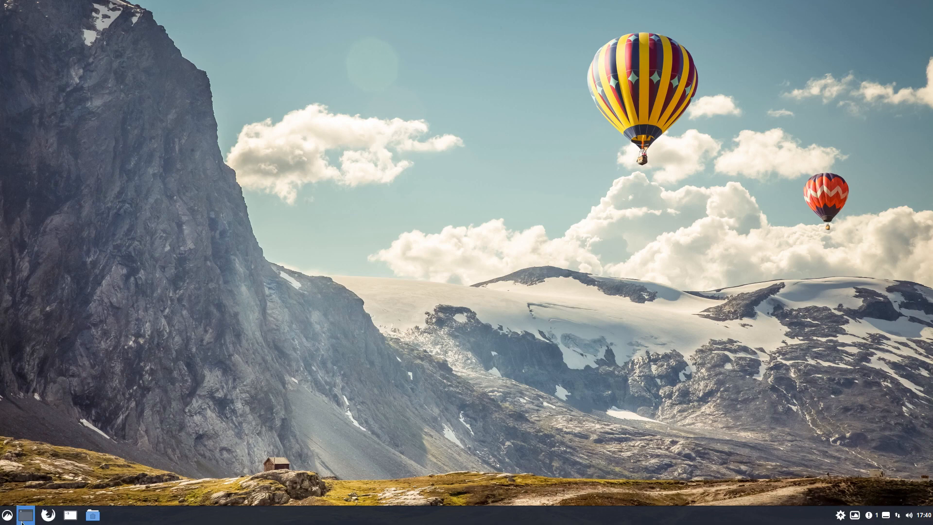
- Launch Inkscape from the Graphics category of the installed applications
{"action": "left_click", "coordinate": [8, 516]}
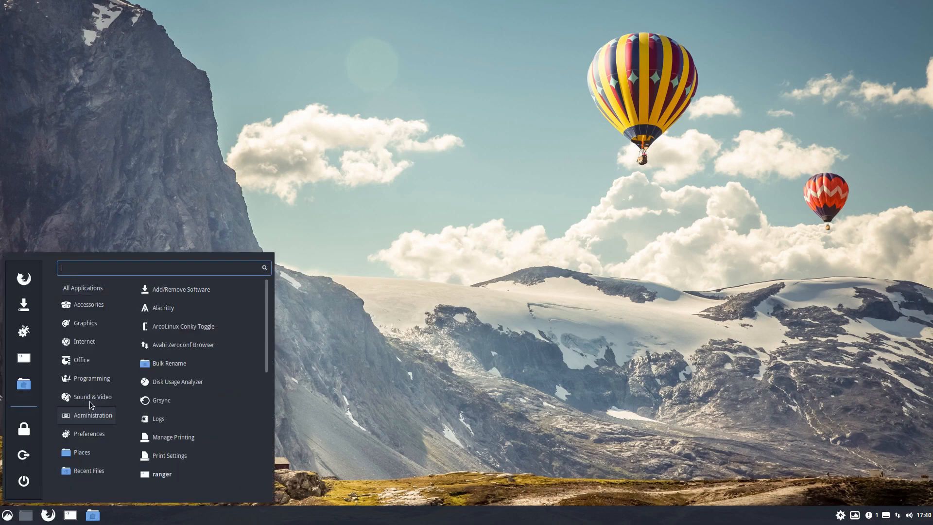
{"action": "mouse_move", "coordinate": [90, 348]}
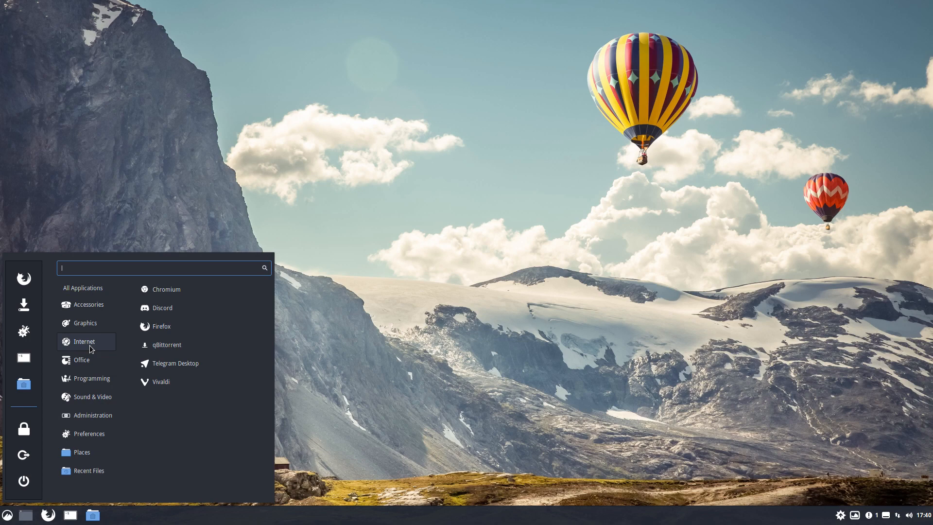
{"action": "mouse_move", "coordinate": [95, 332]}
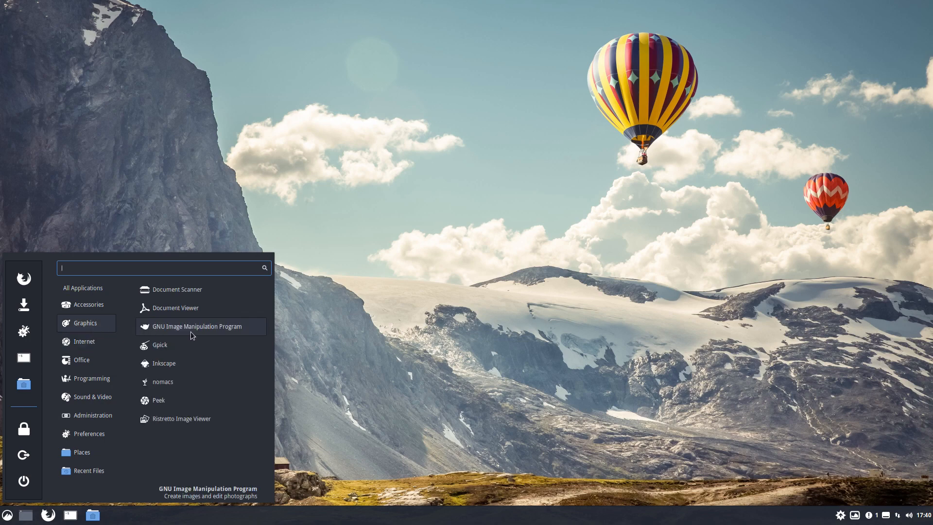
{"action": "left_click", "coordinate": [195, 366]}
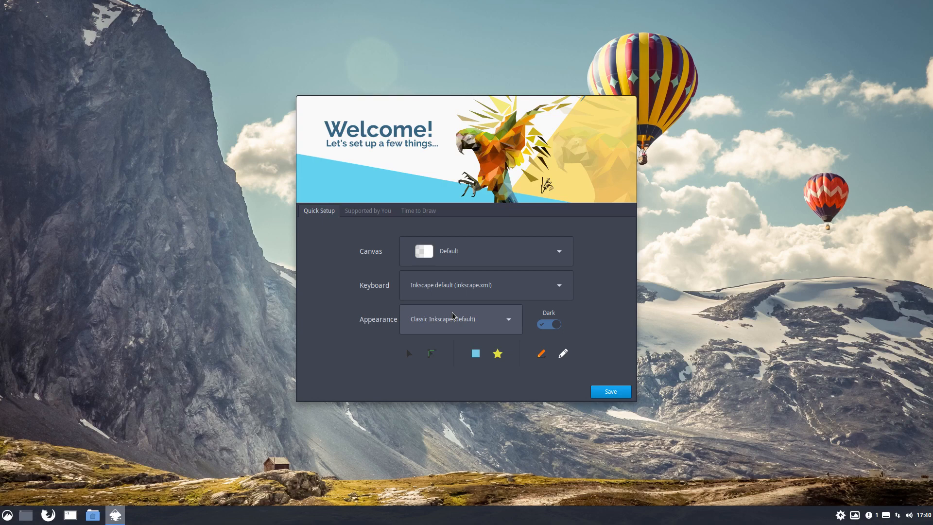
- Set Inkscape's appearance to Classic Symbolic, save the quick setup and create a new document
{"action": "left_click", "coordinate": [510, 325]}
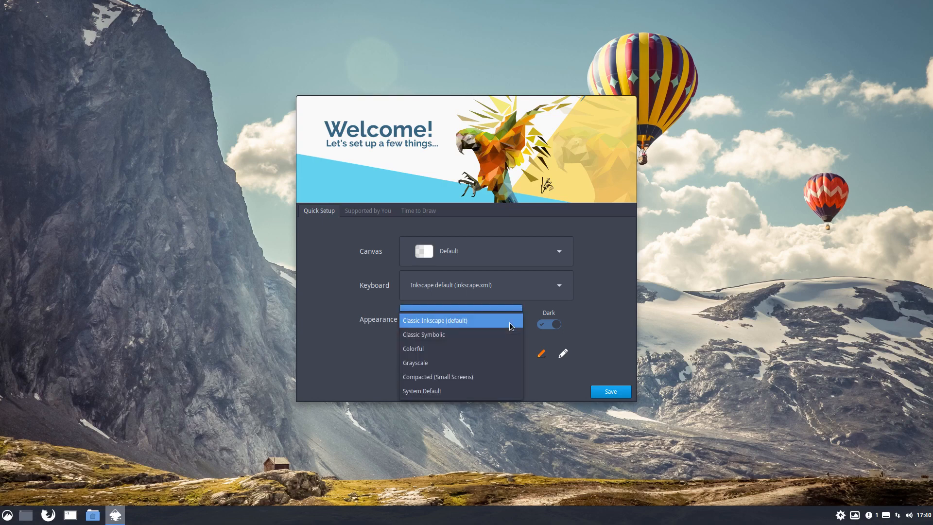
{"action": "left_click", "coordinate": [496, 334]}
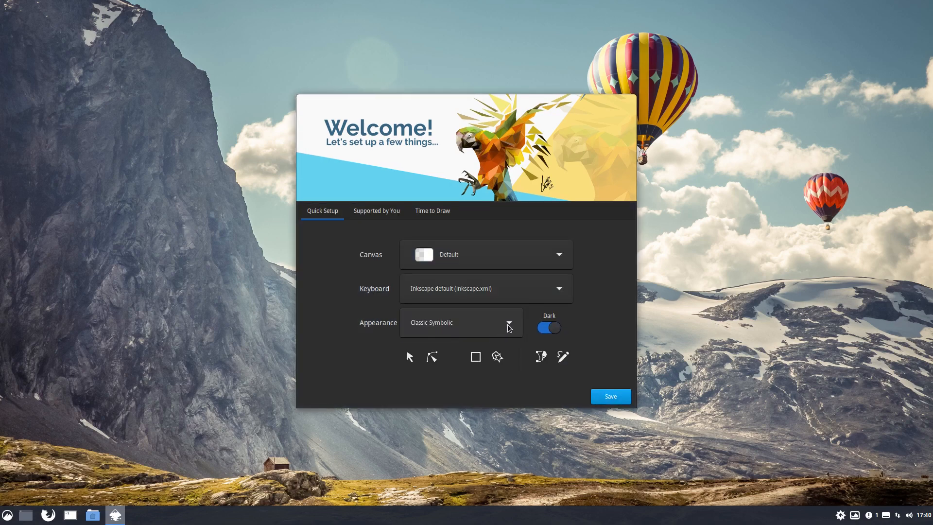
{"action": "left_click", "coordinate": [601, 396]}
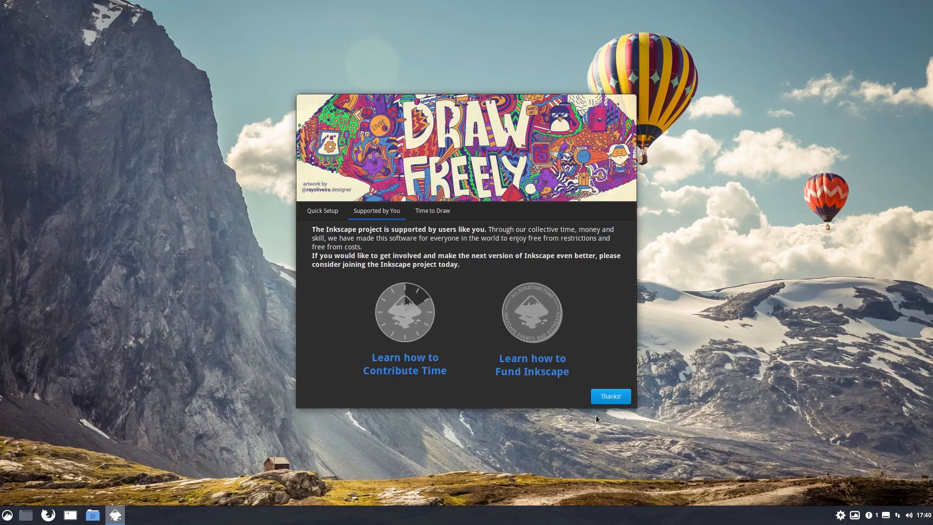
{"action": "left_click", "coordinate": [595, 395]}
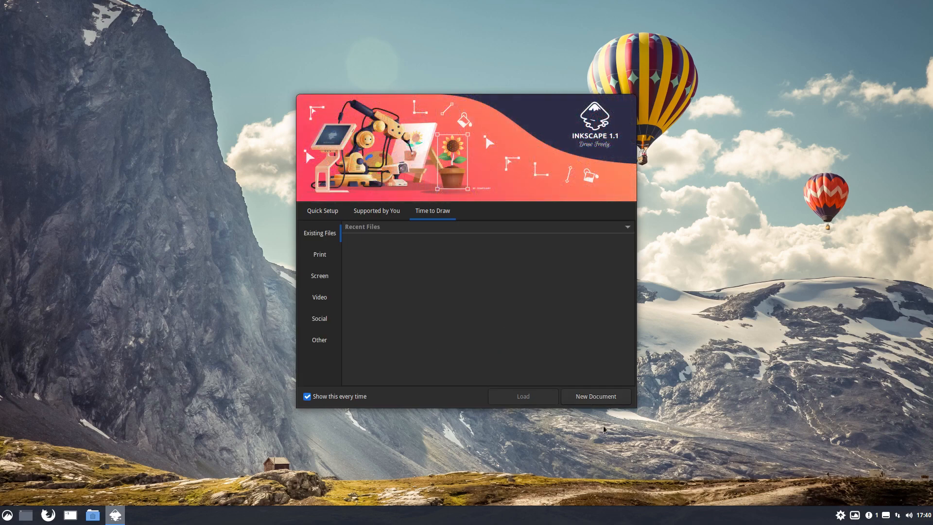
{"action": "left_click", "coordinate": [601, 399]}
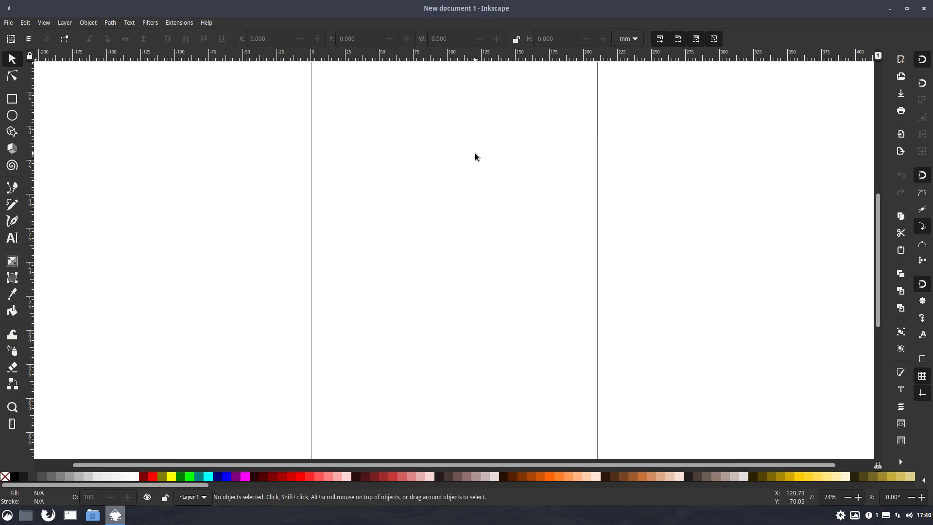
- Minimise Inkscape and open the /usr/share/icons folder in the Nemo file manager
{"action": "left_click", "coordinate": [890, 10]}
{"action": "left_click", "coordinate": [92, 514]}
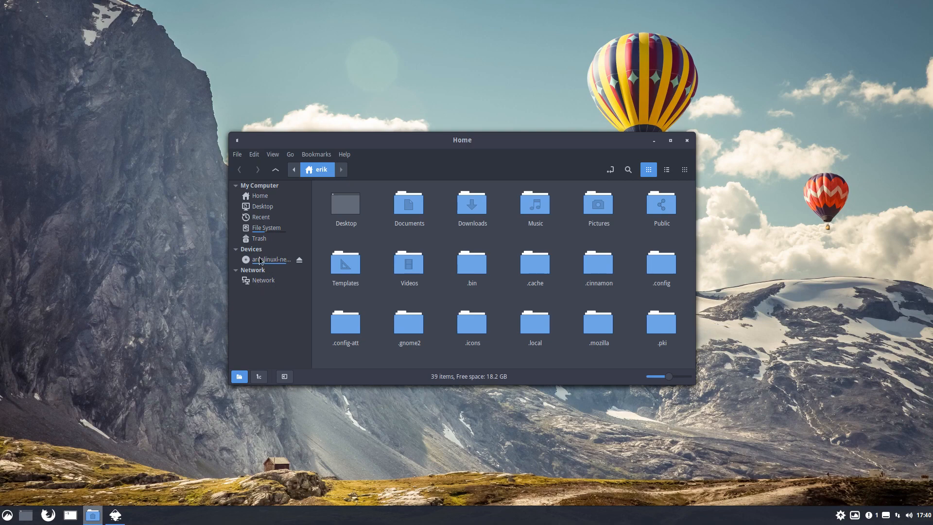
{"action": "left_click", "coordinate": [266, 227]}
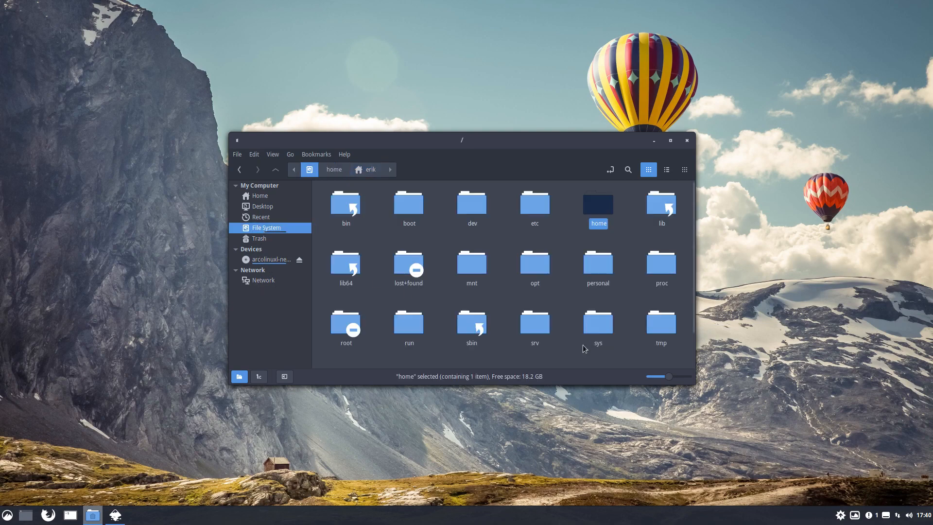
{"action": "scroll", "coordinate": [648, 312], "scroll_direction": "down", "scroll_amount": 1}
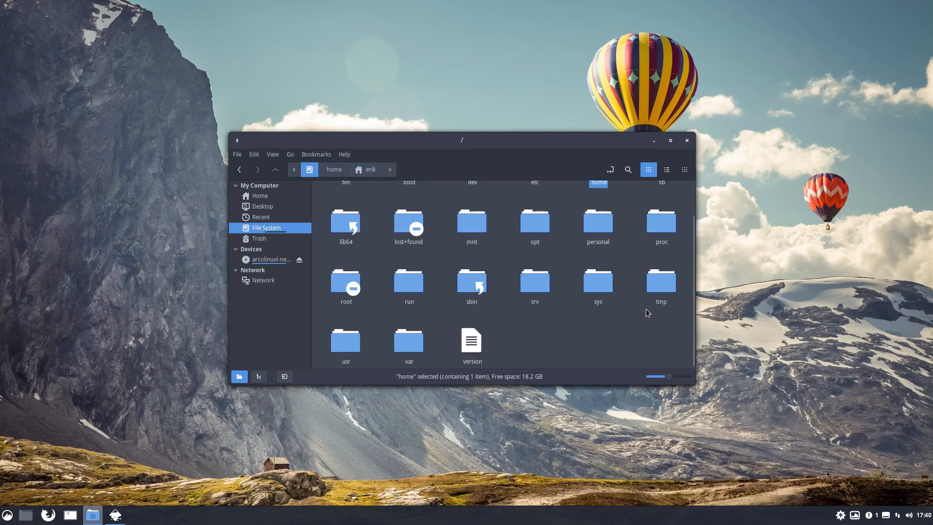
{"action": "double_click", "coordinate": [339, 350]}
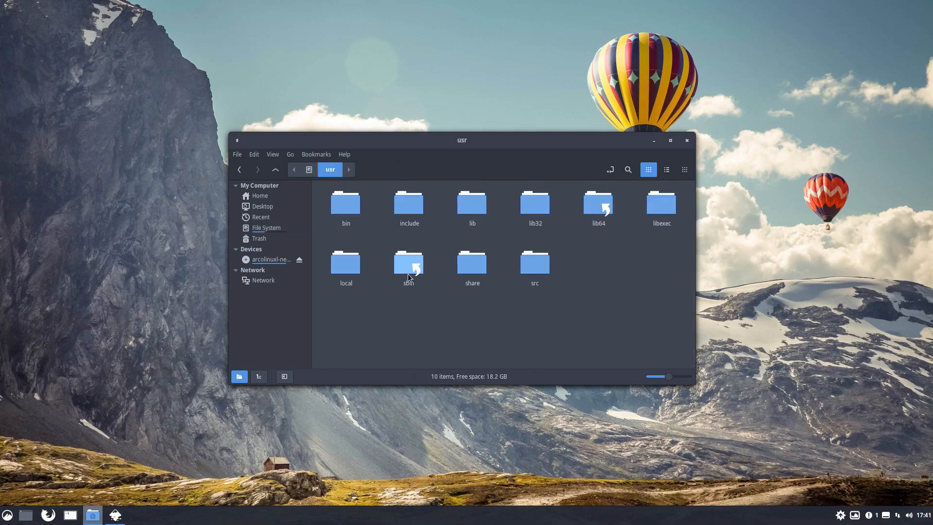
{"action": "double_click", "coordinate": [463, 270]}
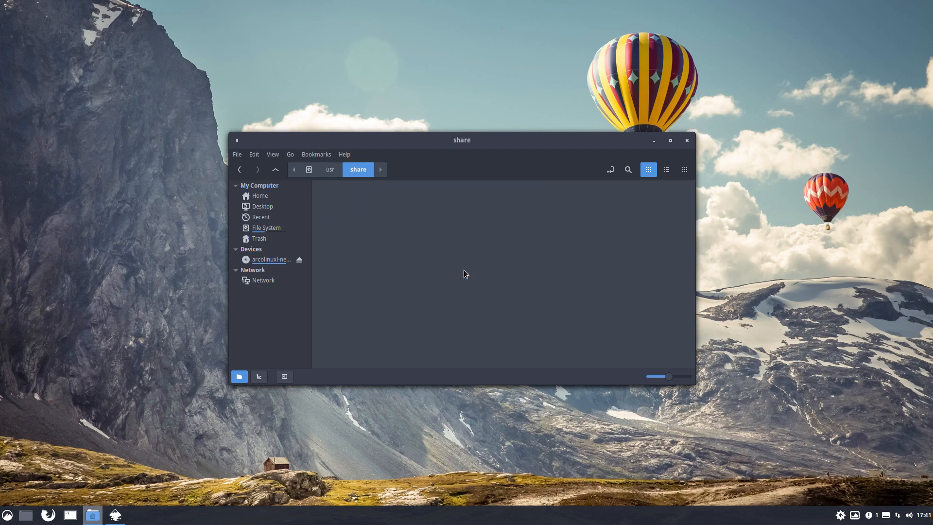
{"action": "scroll", "coordinate": [493, 301], "scroll_direction": "down", "scroll_amount": 2}
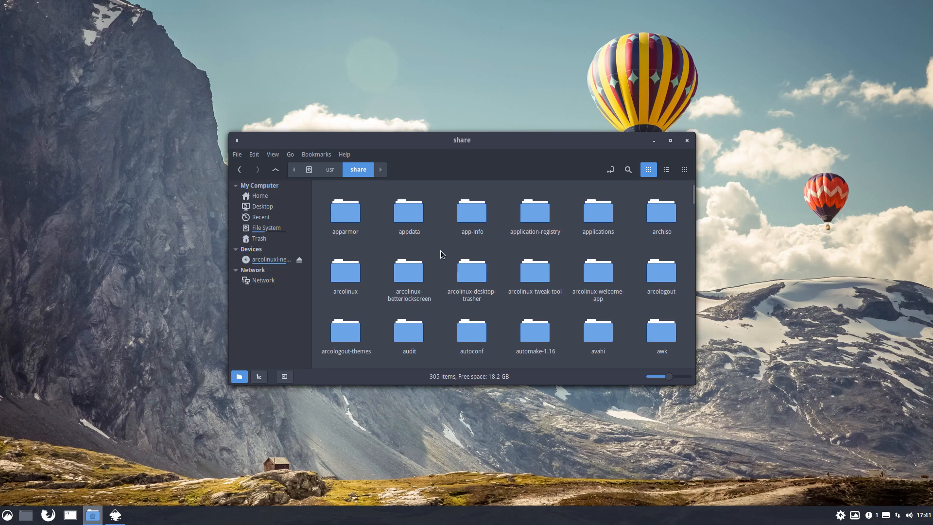
{"action": "type", "text": "icons"}
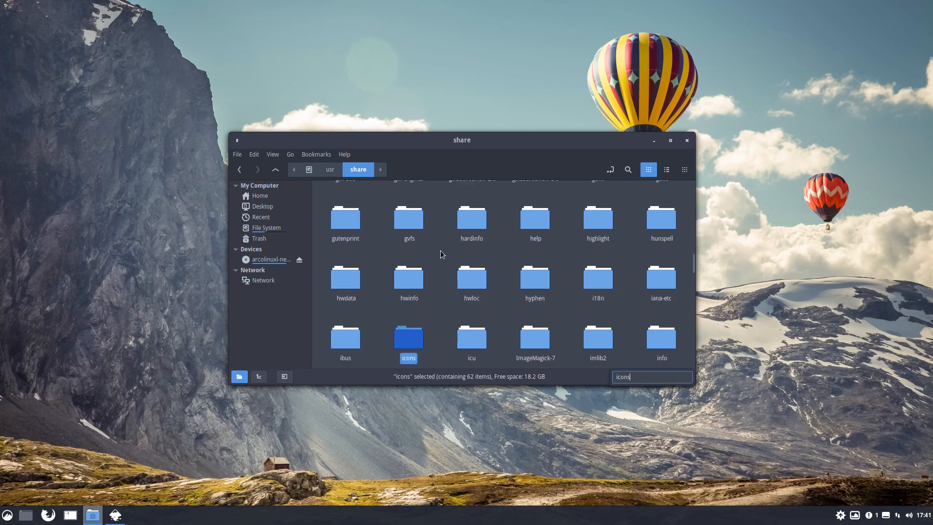
{"action": "double_click", "coordinate": [414, 339]}
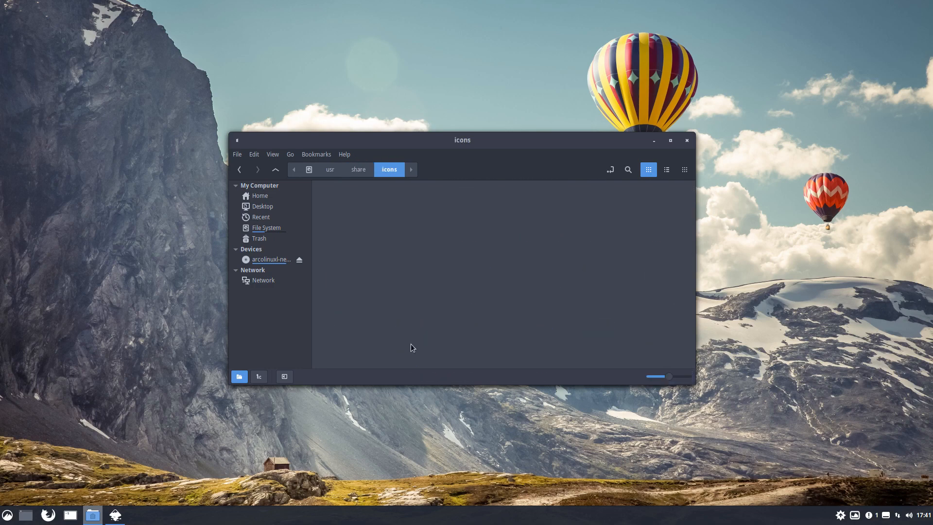
- View the file manager's About information and close it
{"action": "left_click", "coordinate": [344, 154]}
{"action": "left_click", "coordinate": [367, 196]}
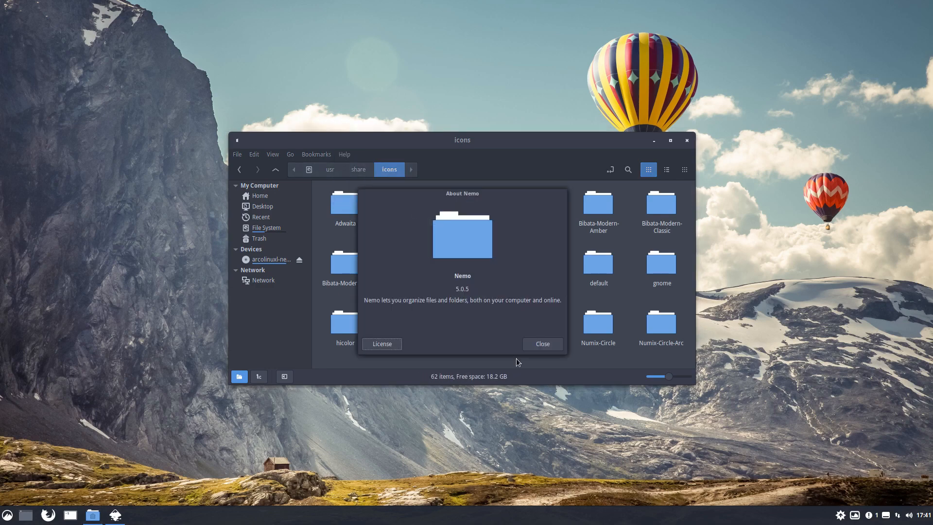
{"action": "left_click", "coordinate": [536, 346]}
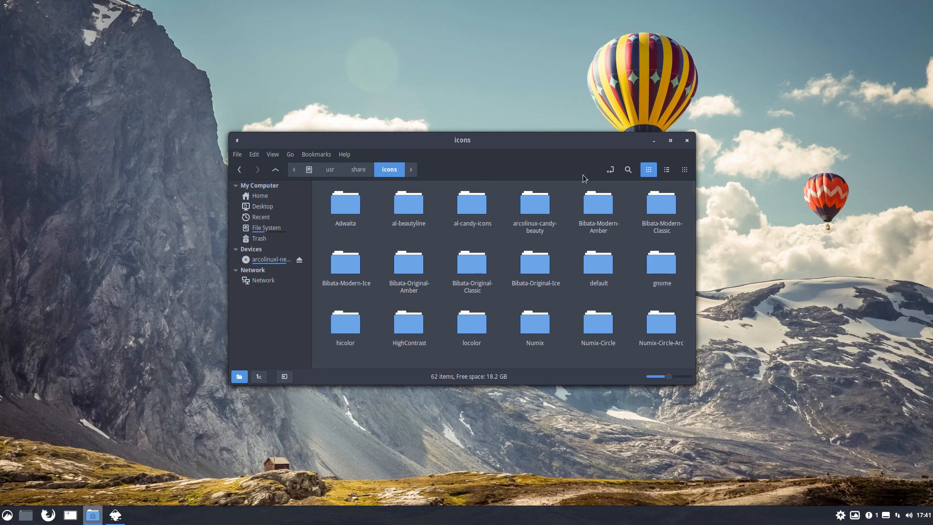
- Search the icons folder for files named "start", maximise the window and enlarge the icons in the results
{"action": "left_click", "coordinate": [627, 171]}
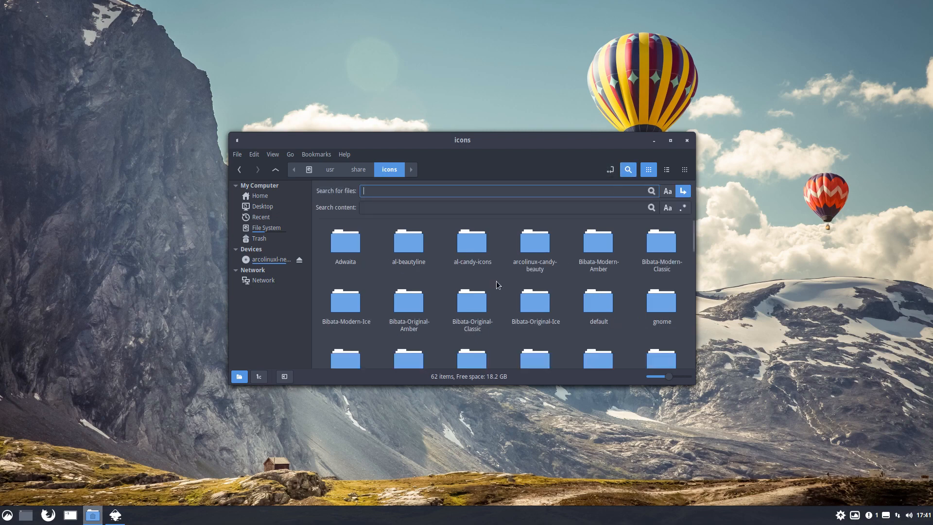
{"action": "type", "text": "start"}
{"action": "key", "text": "Return"}
{"action": "left_click", "coordinate": [670, 141]}
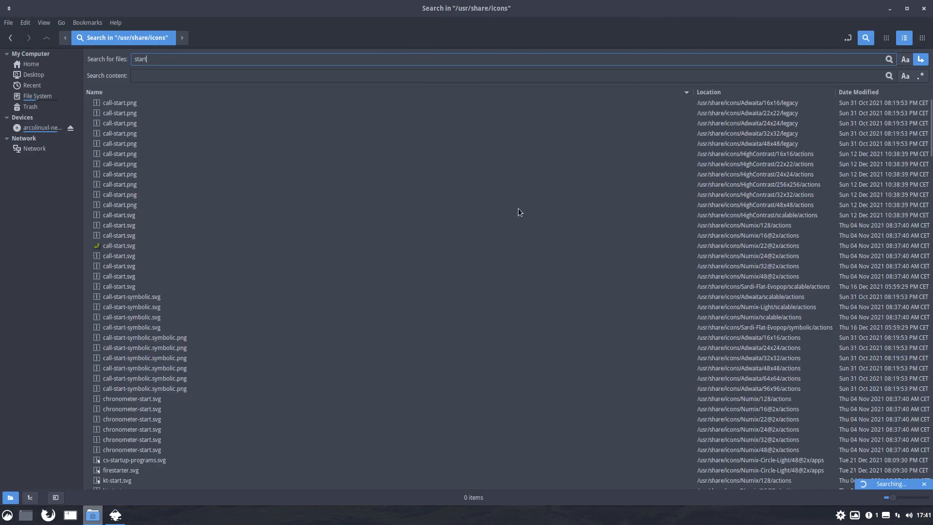
{"action": "scroll", "coordinate": [247, 186], "scroll_direction": "up", "scroll_amount": 4, "text": "ctrl"}
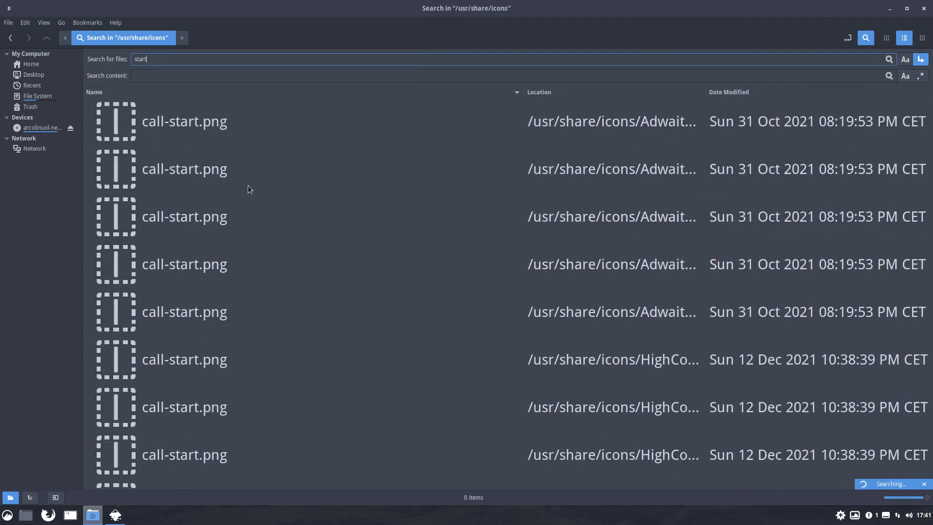
- Look through the listed "start" icon search results from the call-start files to the LibreOffice start center files
{"action": "scroll", "coordinate": [248, 185], "scroll_direction": "down", "scroll_amount": 10}
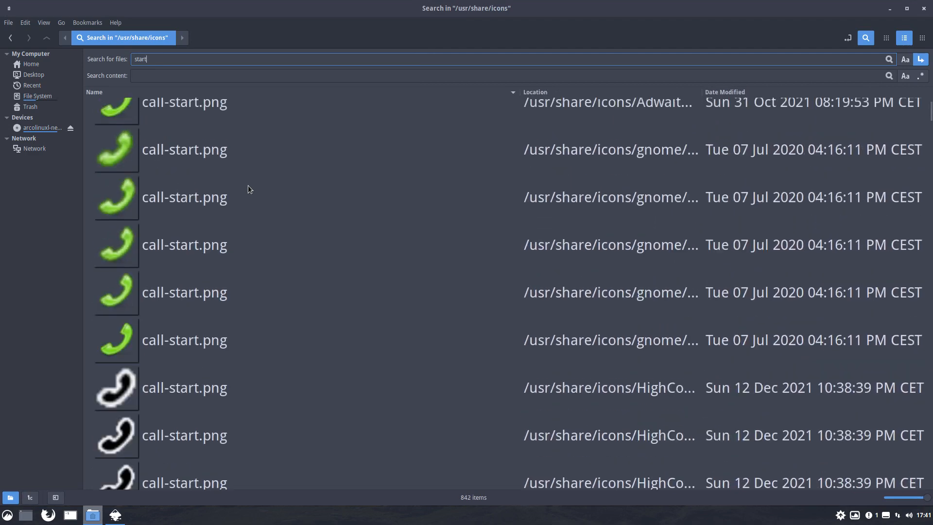
{"action": "scroll", "coordinate": [248, 188], "scroll_direction": "down", "scroll_amount": 10}
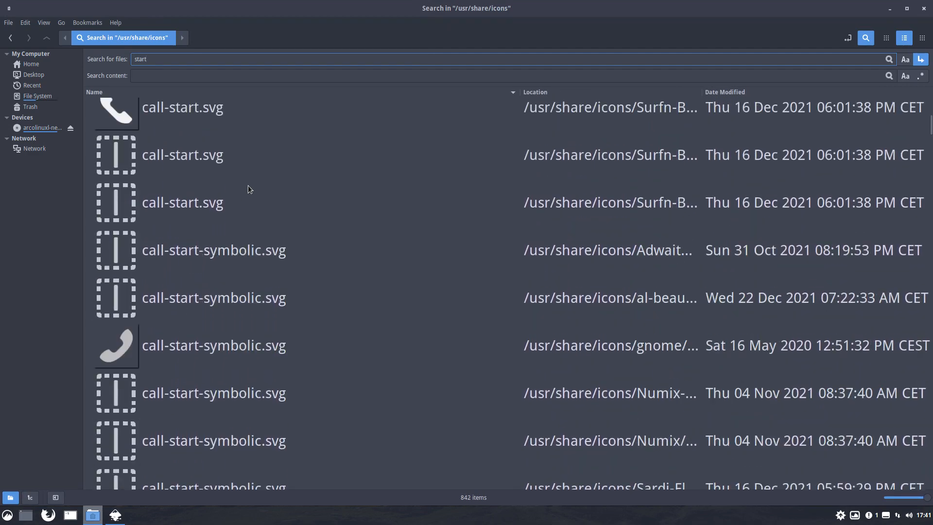
{"action": "scroll", "coordinate": [248, 188], "scroll_direction": "down", "scroll_amount": 10}
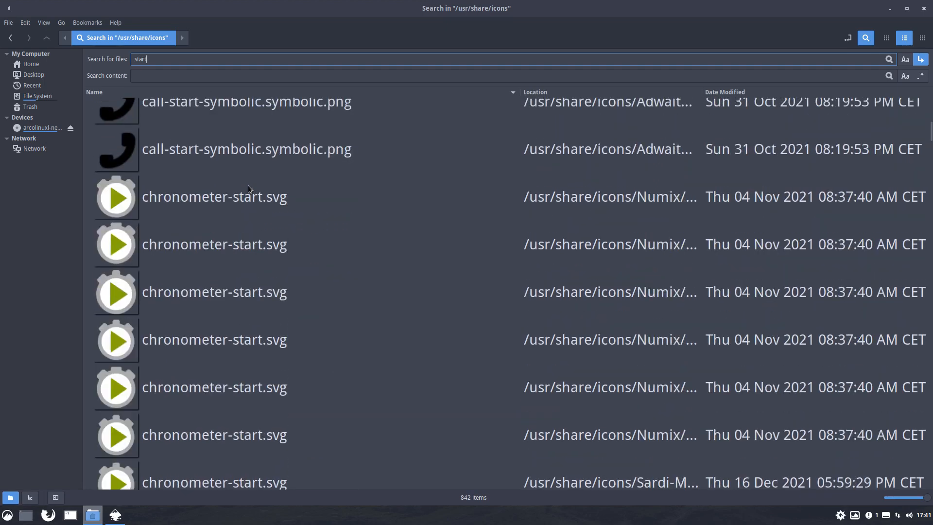
{"action": "scroll", "coordinate": [247, 187], "scroll_direction": "down", "scroll_amount": 10}
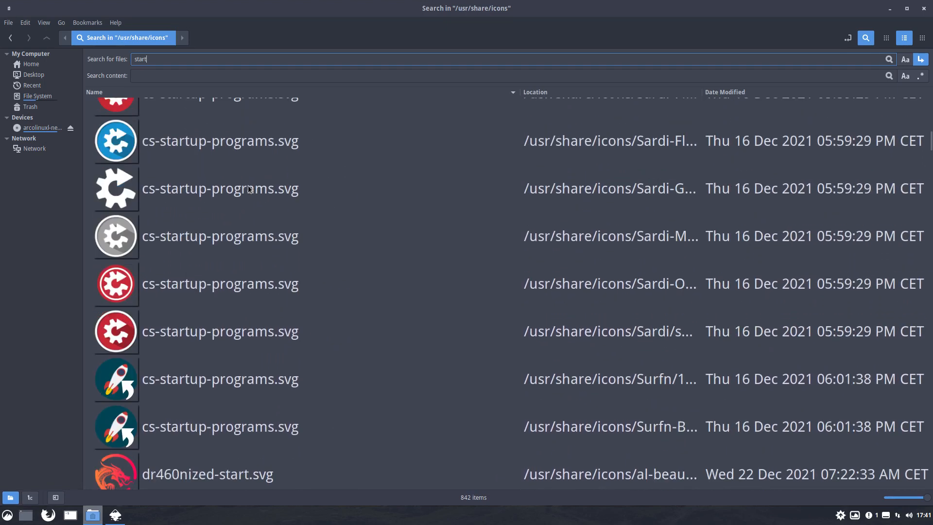
{"action": "scroll", "coordinate": [248, 188], "scroll_direction": "down", "scroll_amount": 7}
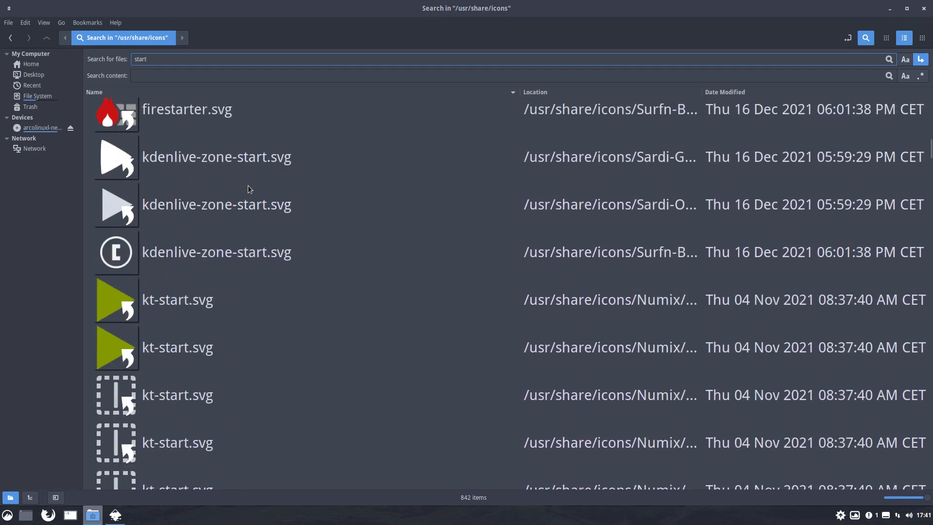
{"action": "scroll", "coordinate": [247, 189], "scroll_direction": "down", "scroll_amount": 3}
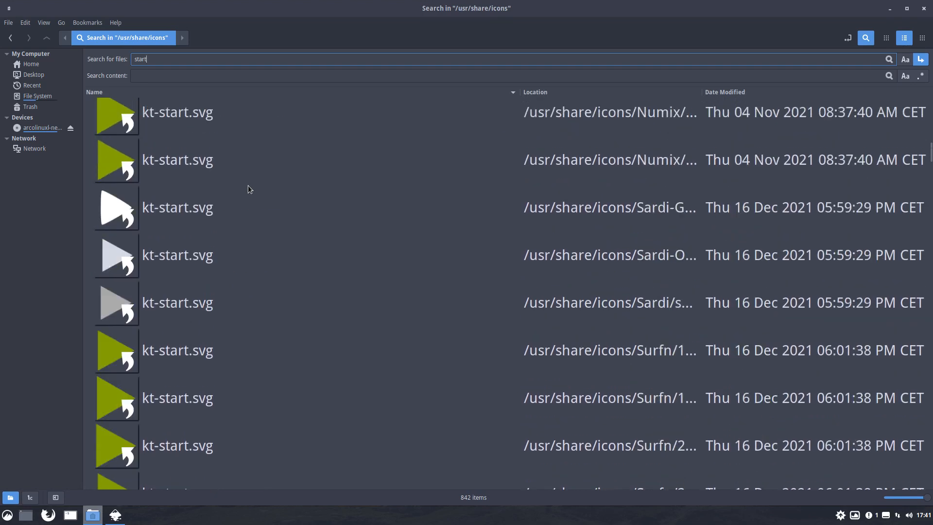
{"action": "scroll", "coordinate": [248, 189], "scroll_direction": "down", "scroll_amount": 4}
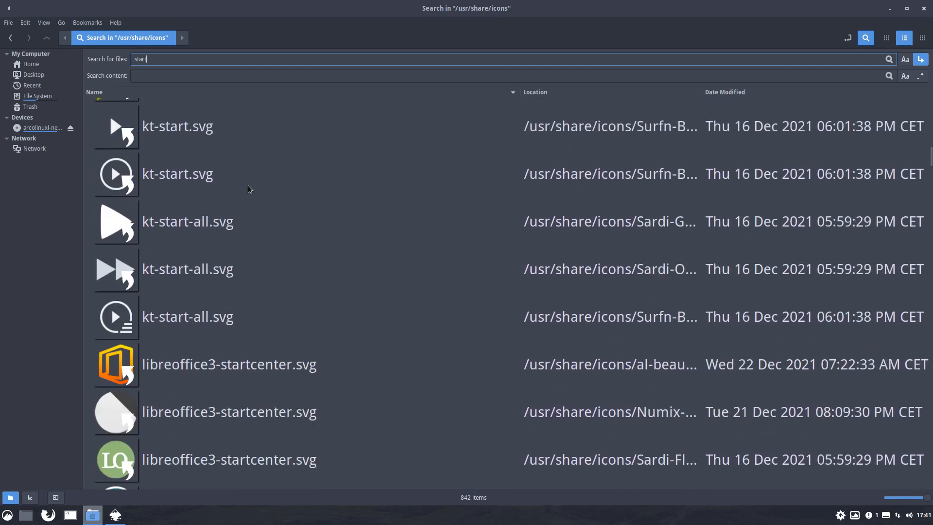
{"action": "scroll", "coordinate": [247, 189], "scroll_direction": "down", "scroll_amount": 9}
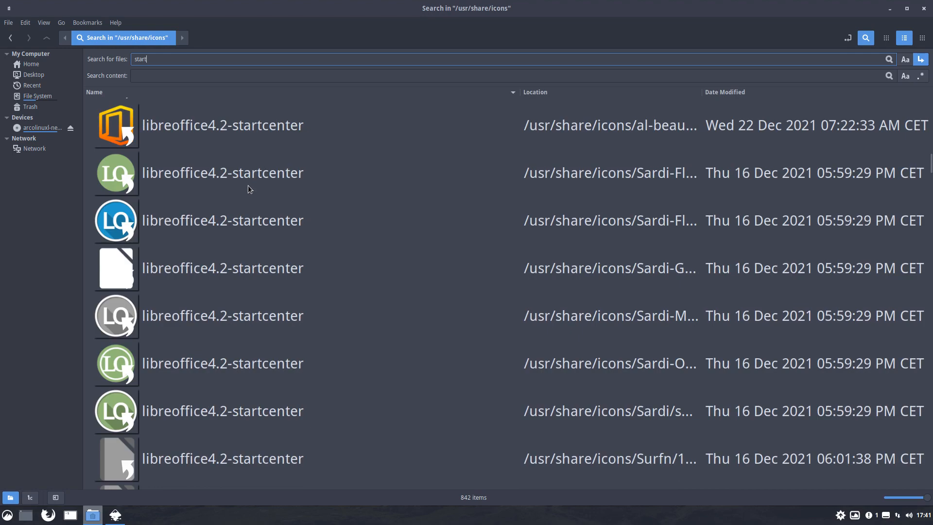
- Show the search results as an icon grid and open start-here-arcolinux-orange.svg in Inkscape
{"action": "left_click", "coordinate": [882, 40]}
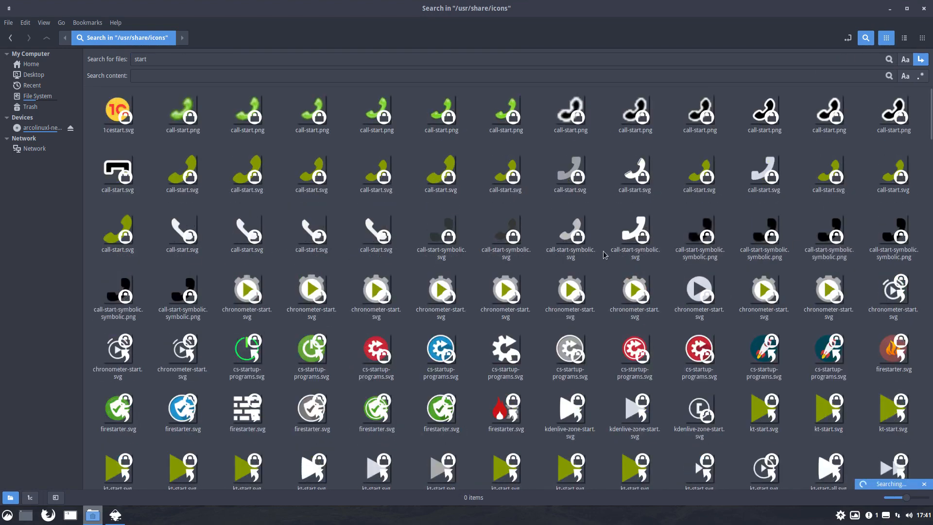
{"action": "scroll", "coordinate": [600, 242], "scroll_direction": "down", "scroll_amount": 10}
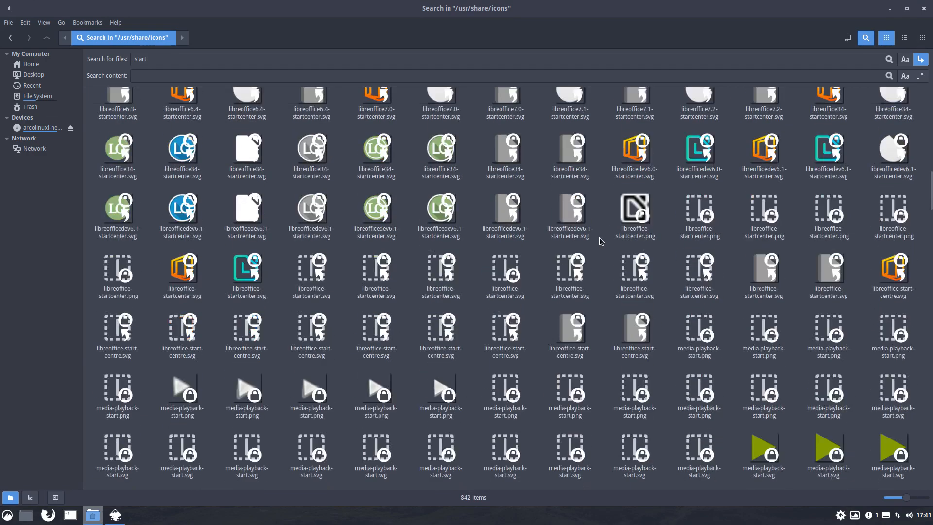
{"action": "scroll", "coordinate": [600, 241], "scroll_direction": "down", "scroll_amount": 10}
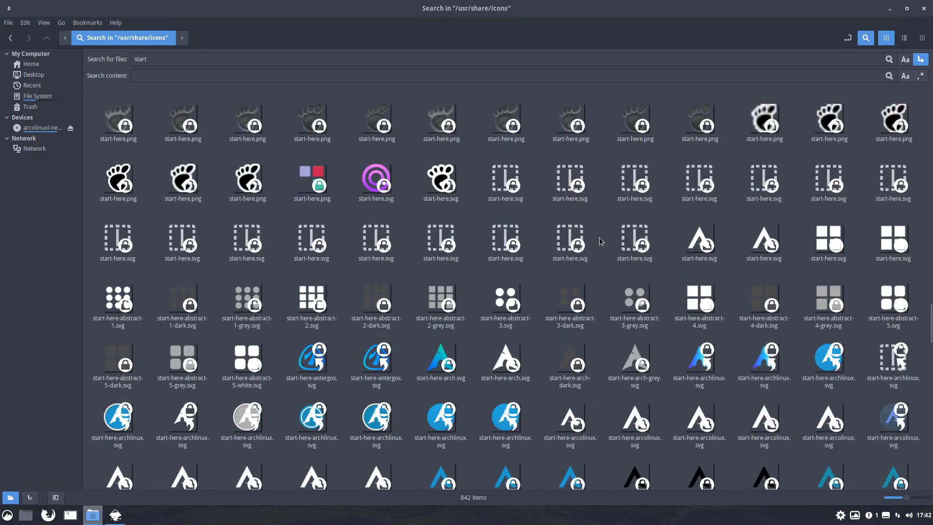
{"action": "scroll", "coordinate": [600, 241], "scroll_direction": "down", "scroll_amount": 3}
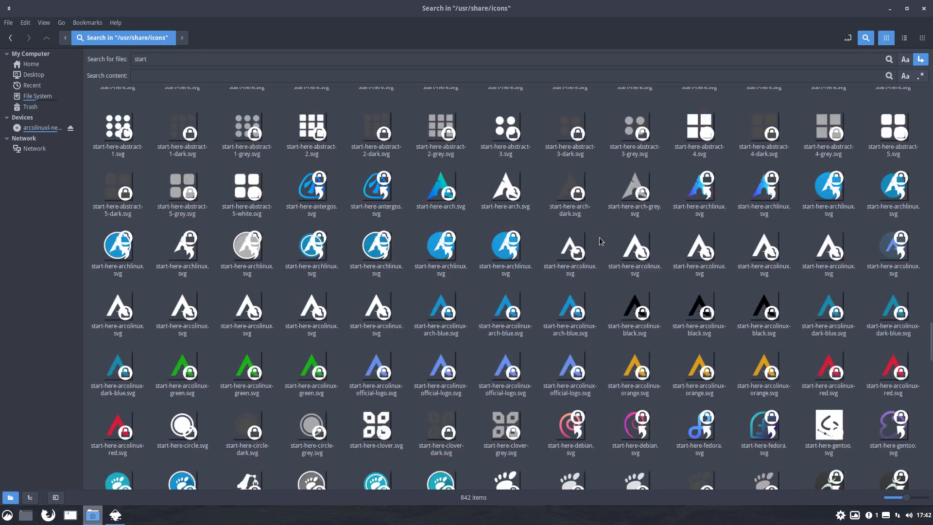
{"action": "scroll", "coordinate": [601, 241], "scroll_direction": "down", "scroll_amount": 2}
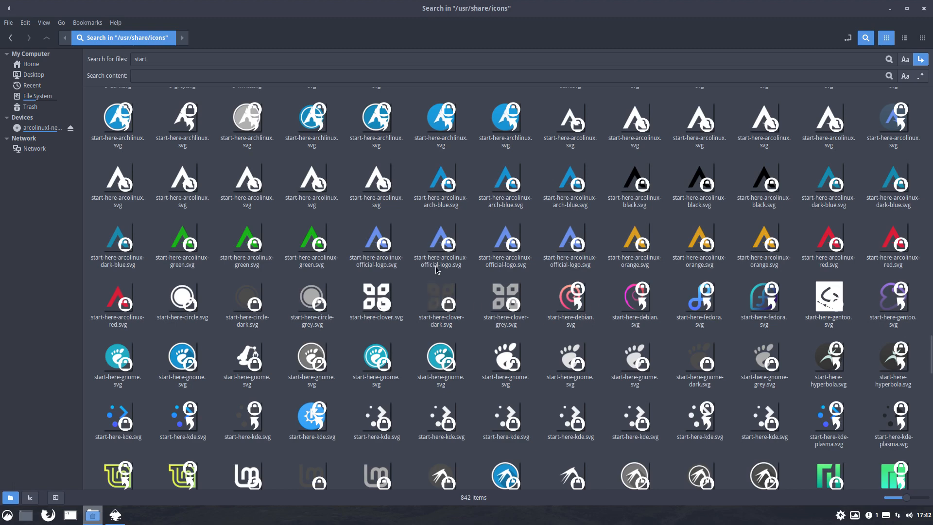
{"action": "left_click", "coordinate": [450, 244]}
{"action": "double_click", "coordinate": [634, 238]}
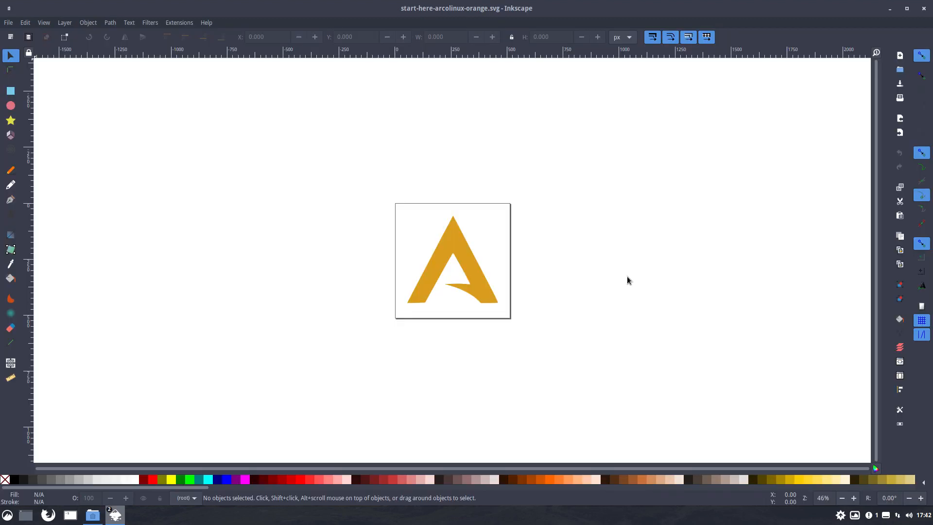
- Save a copy of the orange logo to the Desktop as start-here-arcolinux-orange.svg in Inkscape SVG format
{"action": "left_click", "coordinate": [457, 248]}
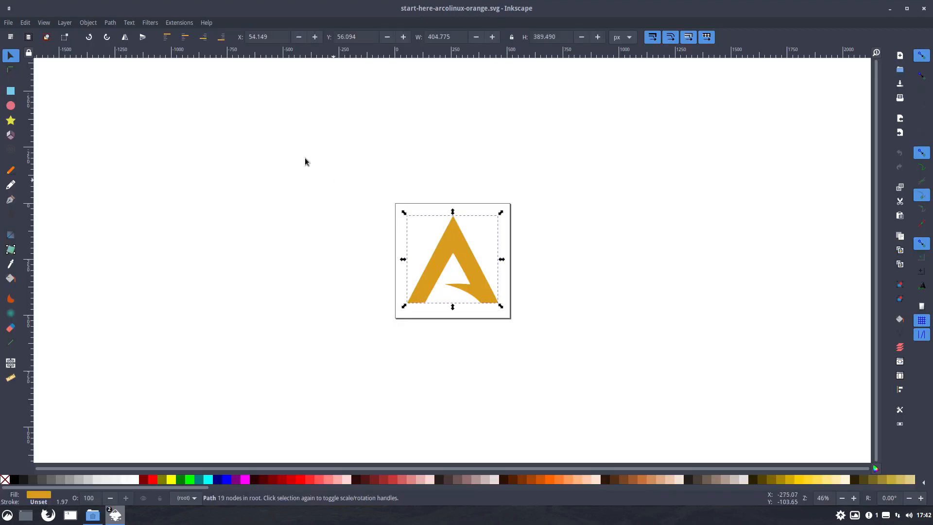
{"action": "left_click", "coordinate": [8, 23]}
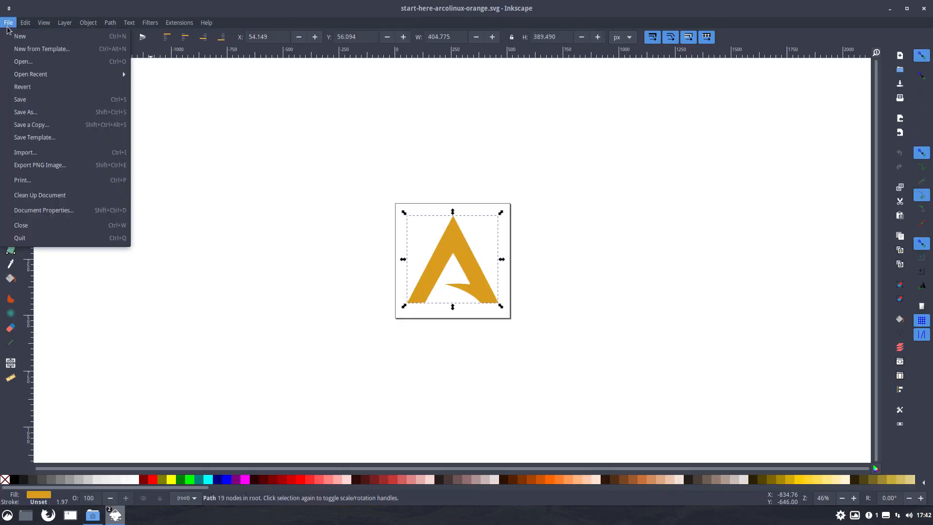
{"action": "left_click", "coordinate": [30, 112]}
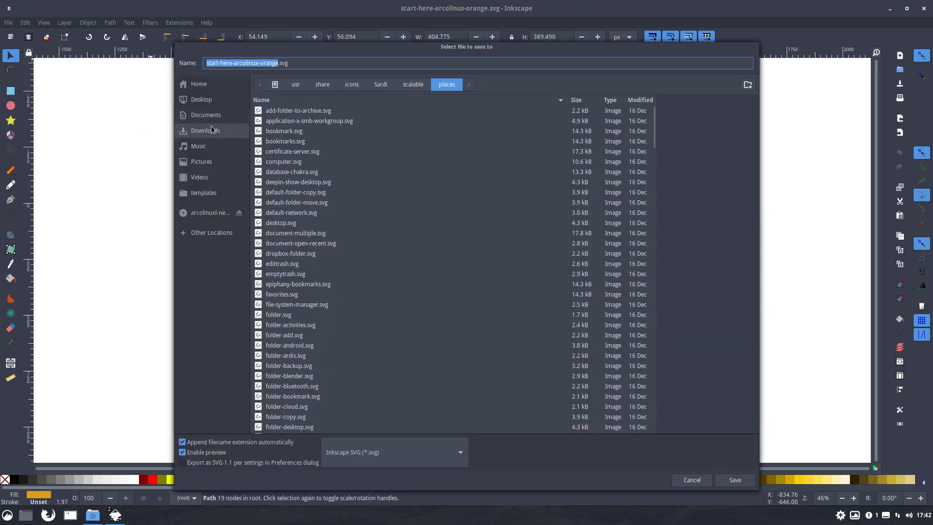
{"action": "left_click", "coordinate": [208, 102]}
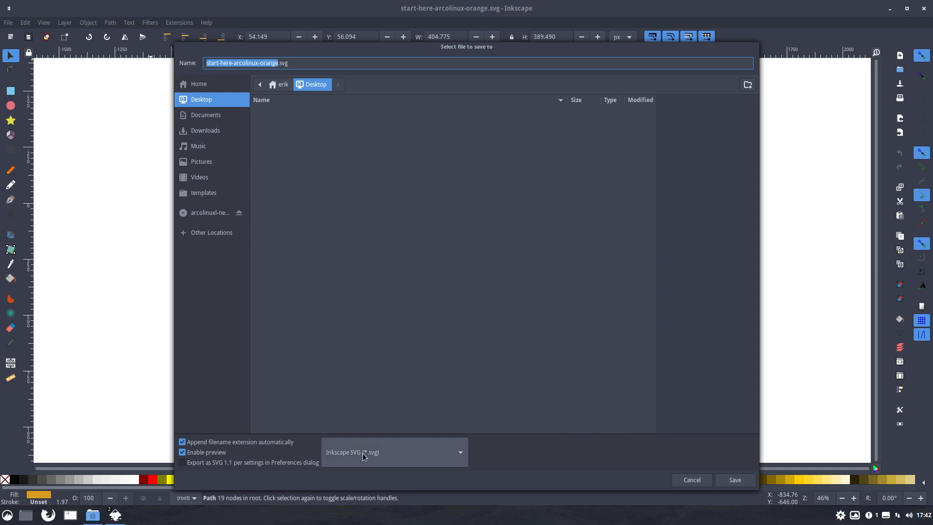
{"action": "left_click", "coordinate": [736, 480]}
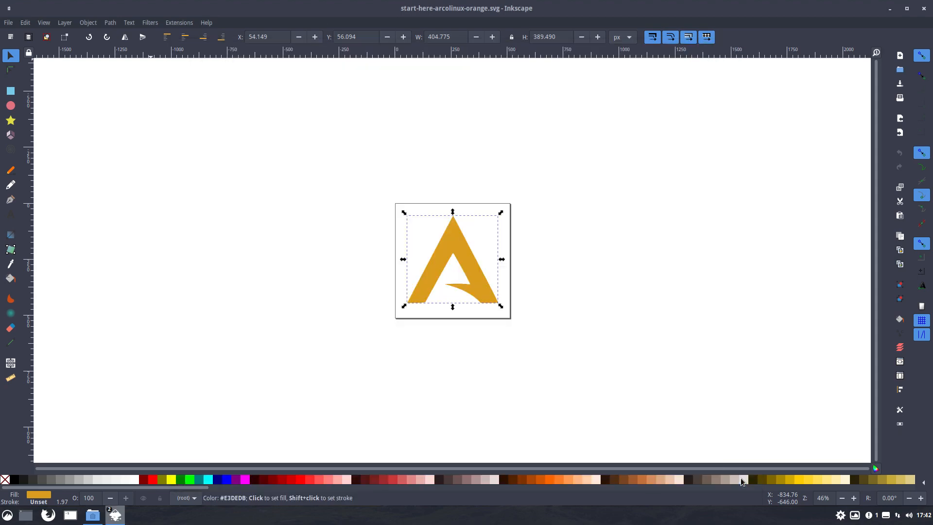
- Minimise Inkscape, go to the Desktop folder and open start-here-arcolinux-orange.svg in Sublime Text
{"action": "left_click", "coordinate": [890, 11]}
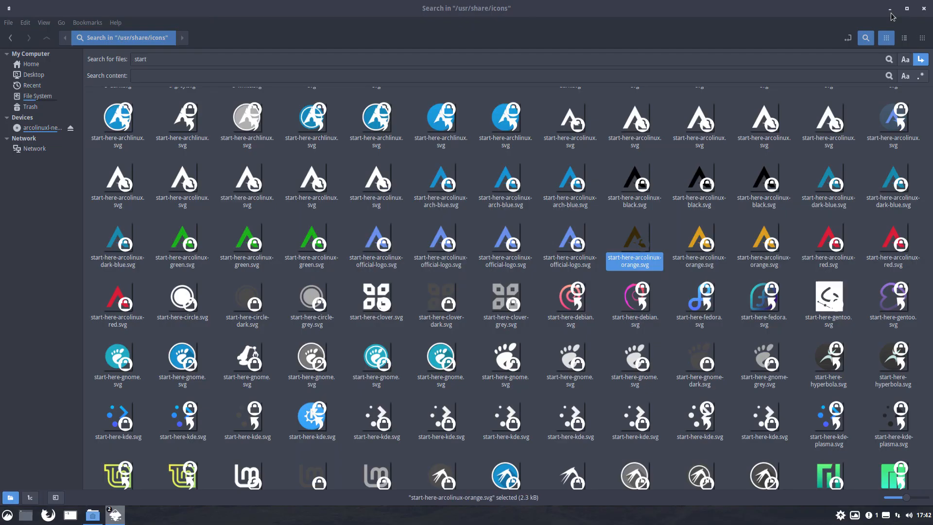
{"action": "left_click", "coordinate": [34, 74]}
{"action": "left_click", "coordinate": [109, 73]}
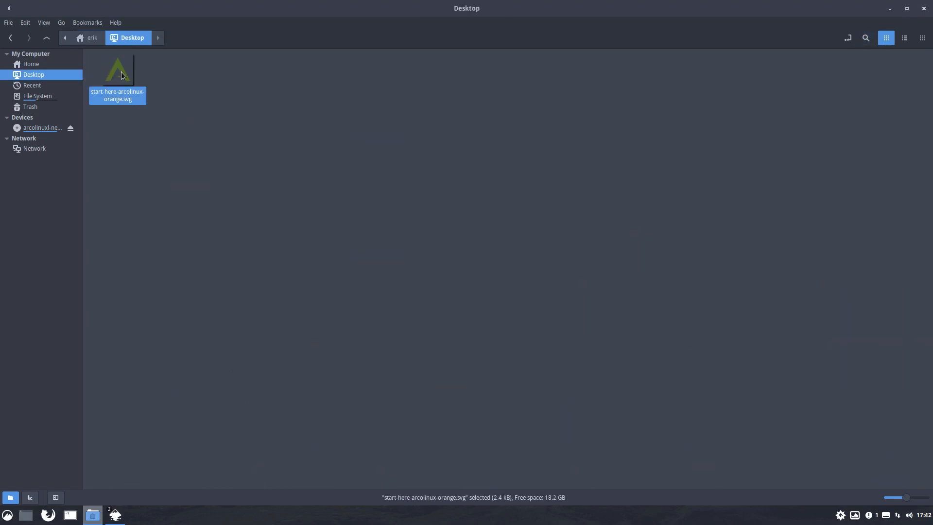
{"action": "right_click", "coordinate": [122, 73]}
{"action": "mouse_move", "coordinate": [188, 99]}
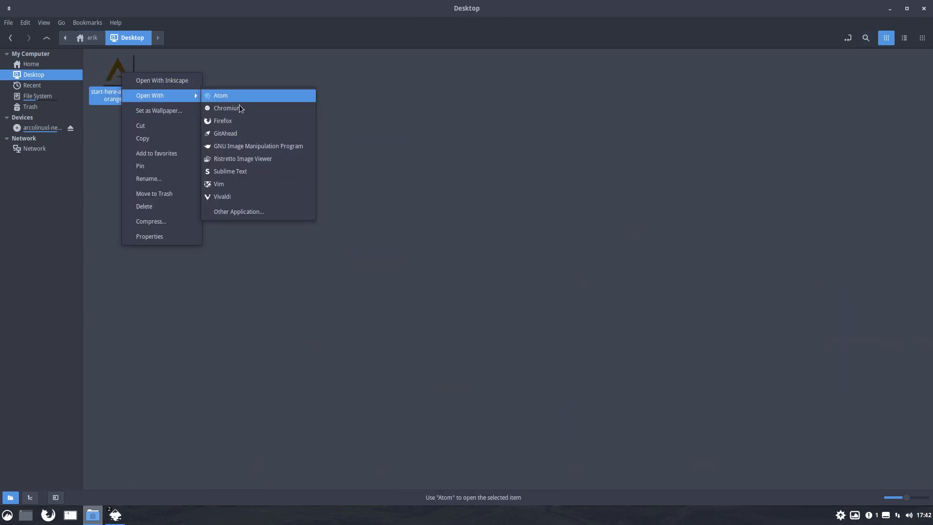
{"action": "left_click", "coordinate": [256, 173]}
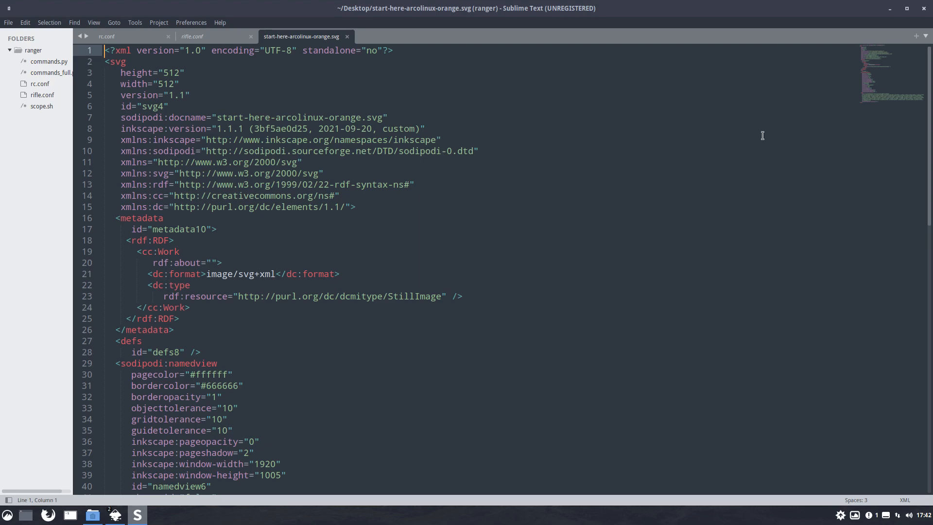
- Minimise Sublime Text and switch back to the Inkscape window showing start-here-arcolinux-orange.svg
{"action": "left_click", "coordinate": [889, 10]}
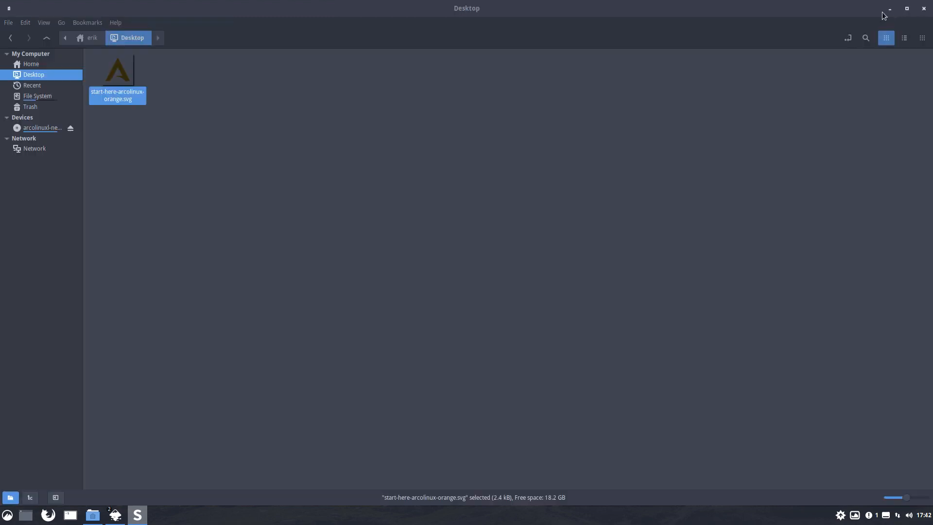
{"action": "left_click", "coordinate": [184, 104]}
{"action": "left_click", "coordinate": [122, 76]}
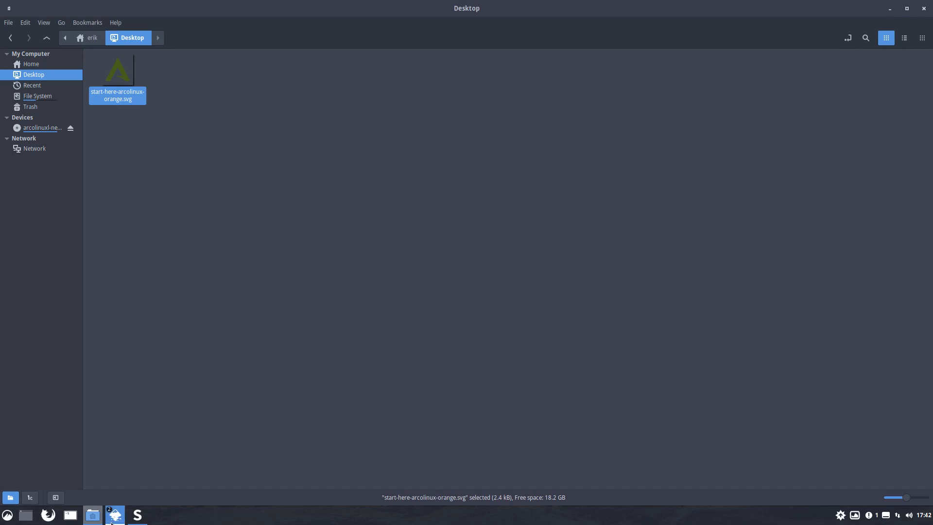
{"action": "mouse_move", "coordinate": [115, 514]}
{"action": "left_click", "coordinate": [197, 462]}
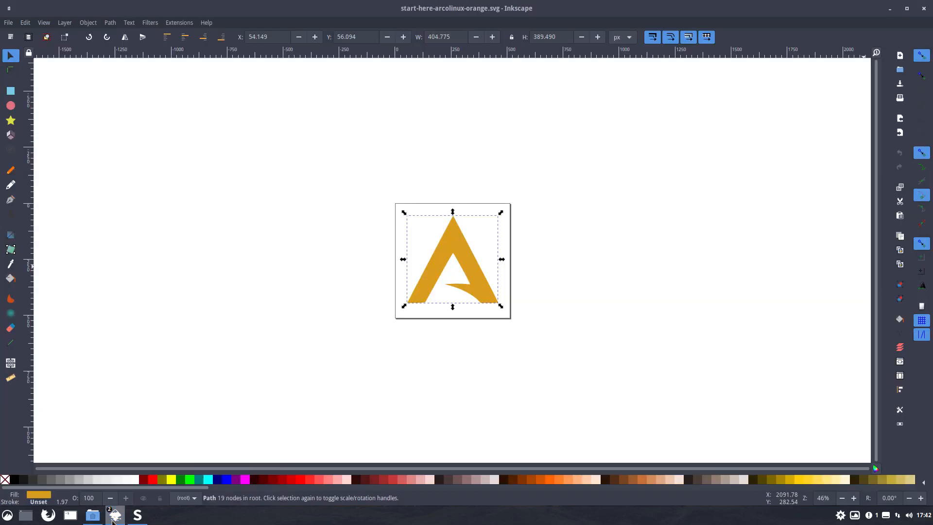
- Save the logo to the Desktop under the name start-here-arcolinux-orange-optimized.svg in Optimized SVG format
{"action": "left_click", "coordinate": [8, 22]}
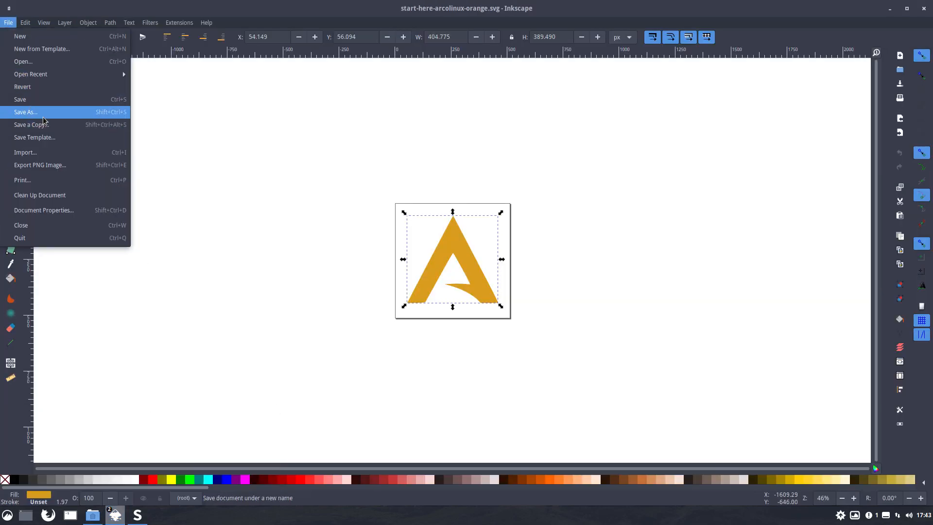
{"action": "left_click", "coordinate": [29, 113]}
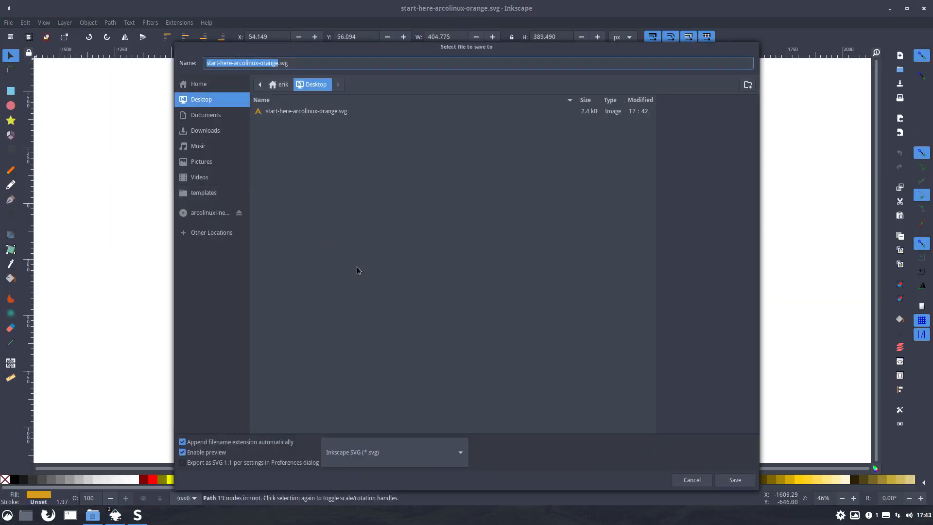
{"action": "left_click", "coordinate": [277, 64]}
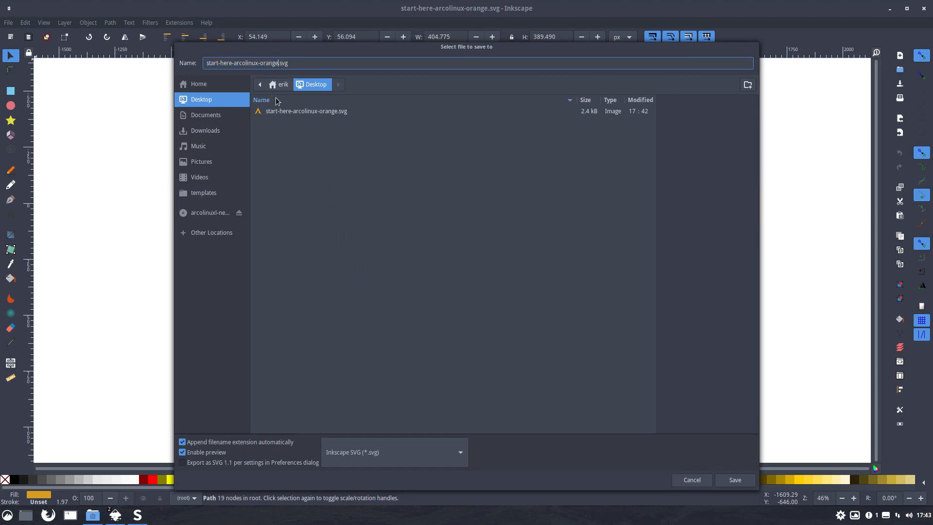
{"action": "type", "text": "-optimized"}
{"action": "left_click", "coordinate": [401, 450]}
{"action": "scroll", "coordinate": [401, 450], "scroll_direction": "down", "scroll_amount": 3}
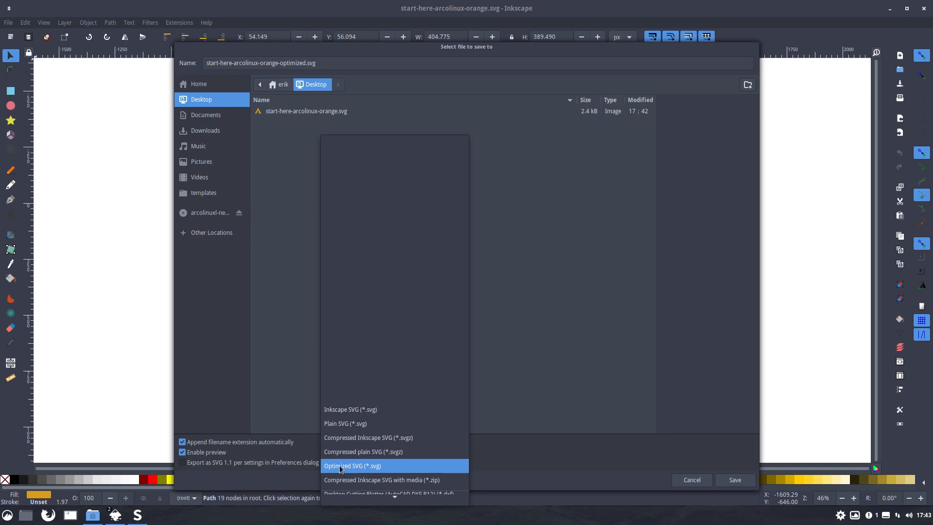
{"action": "left_click", "coordinate": [373, 467]}
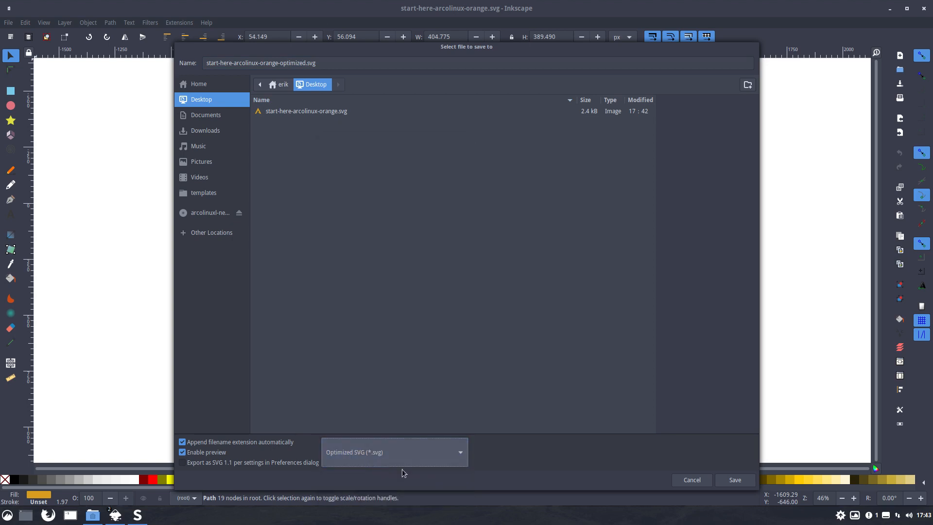
{"action": "left_click", "coordinate": [727, 481]}
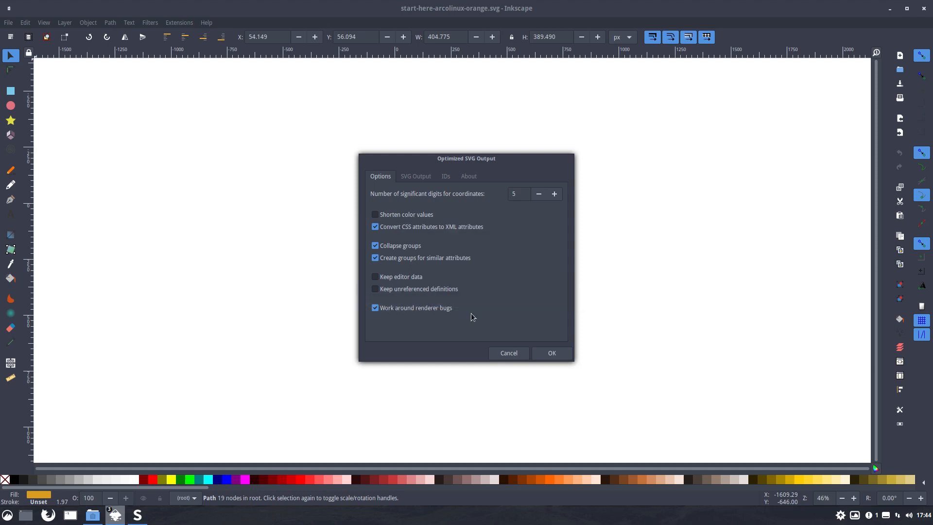
- Review the SVG output, ID and version information in the Optimized SVG Output settings and export the optimised file
{"action": "left_click", "coordinate": [413, 178]}
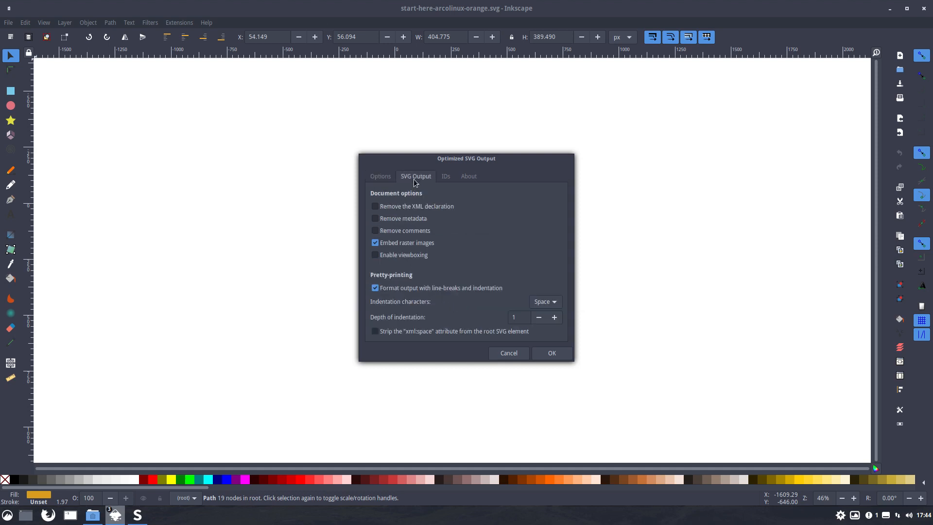
{"action": "left_click", "coordinate": [413, 231]}
{"action": "left_click", "coordinate": [553, 302]}
{"action": "left_click", "coordinate": [554, 304]}
{"action": "left_click", "coordinate": [445, 179]}
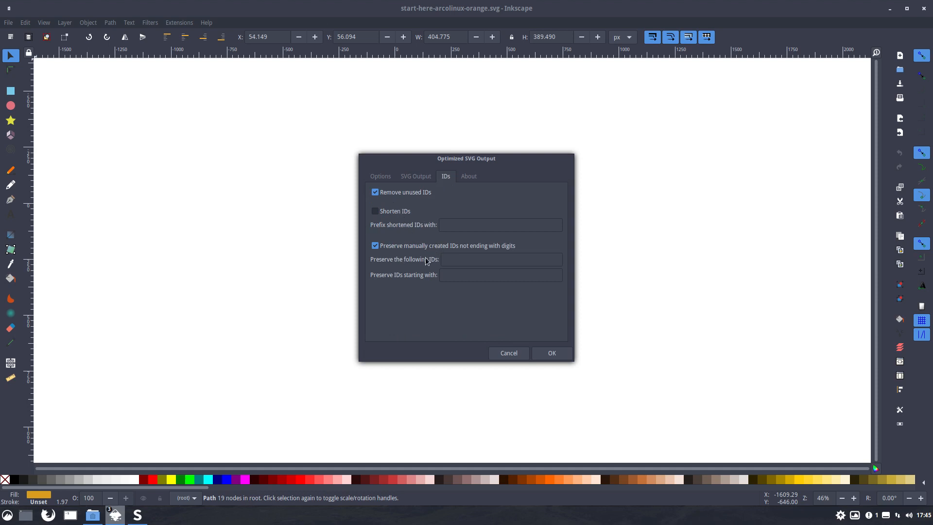
{"action": "left_click", "coordinate": [466, 178]}
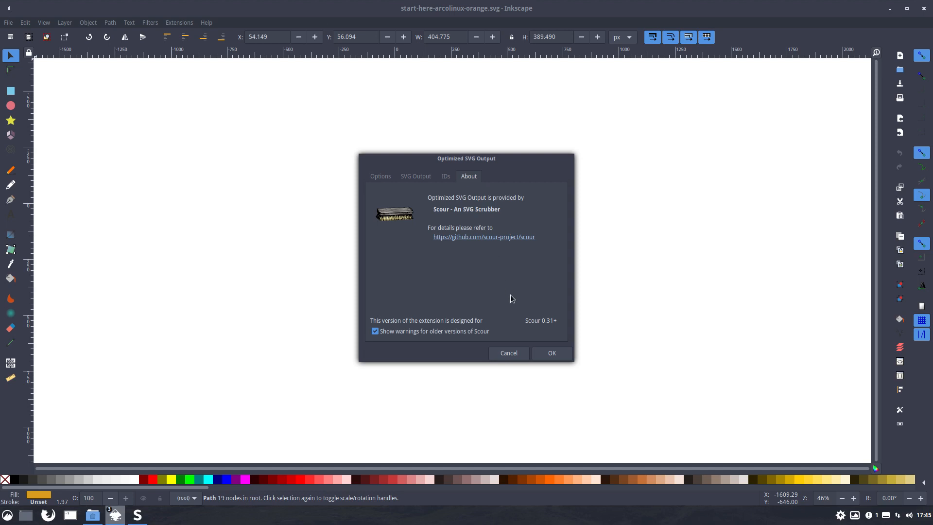
{"action": "left_click", "coordinate": [551, 354]}
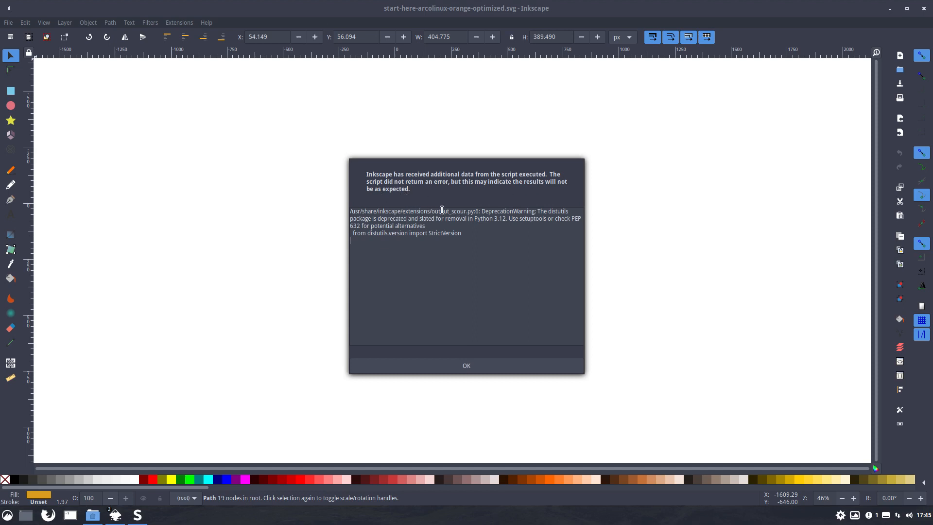
- Check the available python package with sudo pacman -S python in a terminal, entering the account password, and close the terminal without installing
{"action": "left_click_drag", "start_coordinate": [442, 211], "coordinate": [476, 211]}
{"action": "left_click_drag", "start_coordinate": [472, 220], "coordinate": [505, 221]}
{"action": "key", "text": "ctrl+alt+t"}
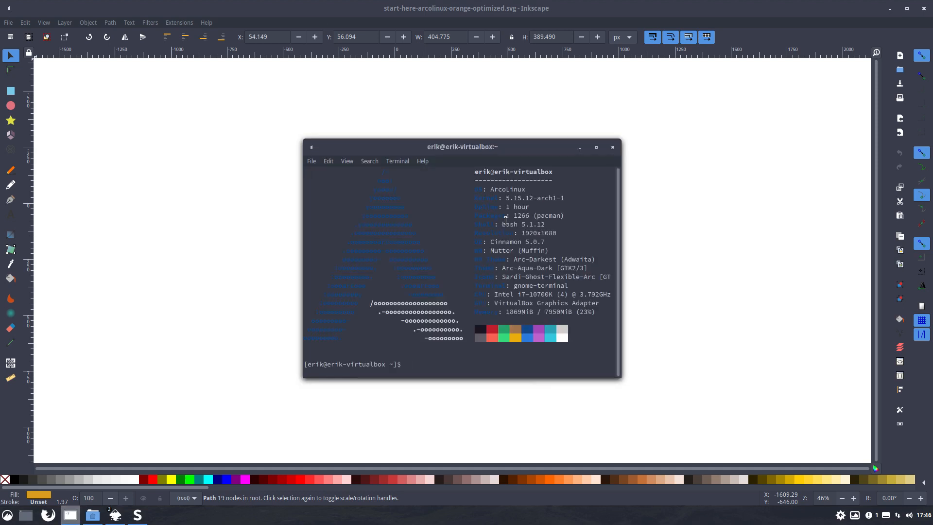
{"action": "type", "text": "sudo pacman -S python"}
{"action": "key", "text": "Return"}
{"action": "key", "text": "Return"}
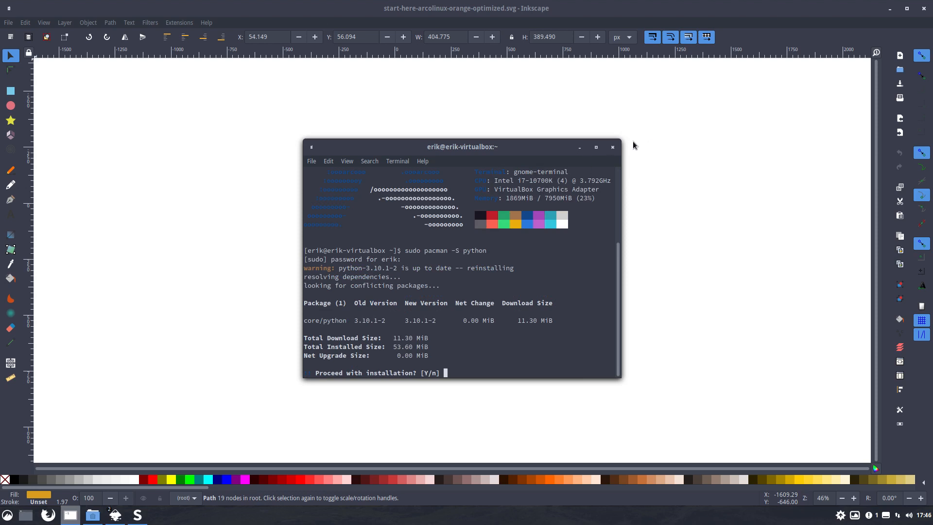
{"action": "left_click", "coordinate": [612, 147]}
{"action": "left_click", "coordinate": [529, 292]}
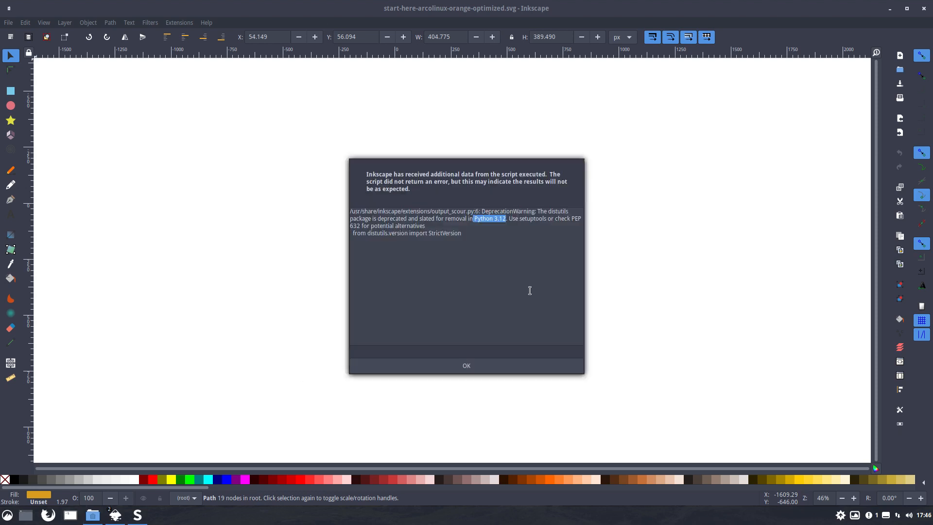
- Dismiss the script message in Inkscape and minimise the window to return to the Desktop folder
{"action": "left_click", "coordinate": [494, 218]}
{"action": "left_click", "coordinate": [480, 366]}
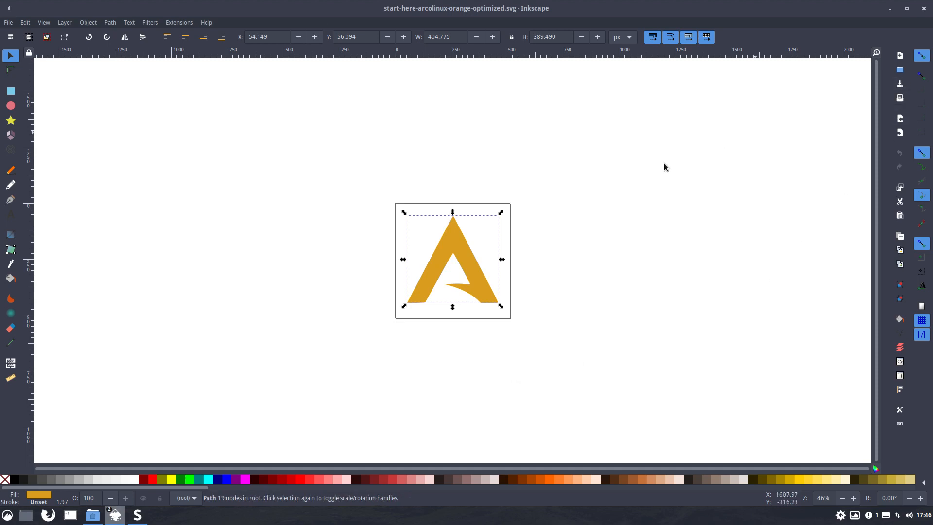
{"action": "left_click", "coordinate": [8, 22]}
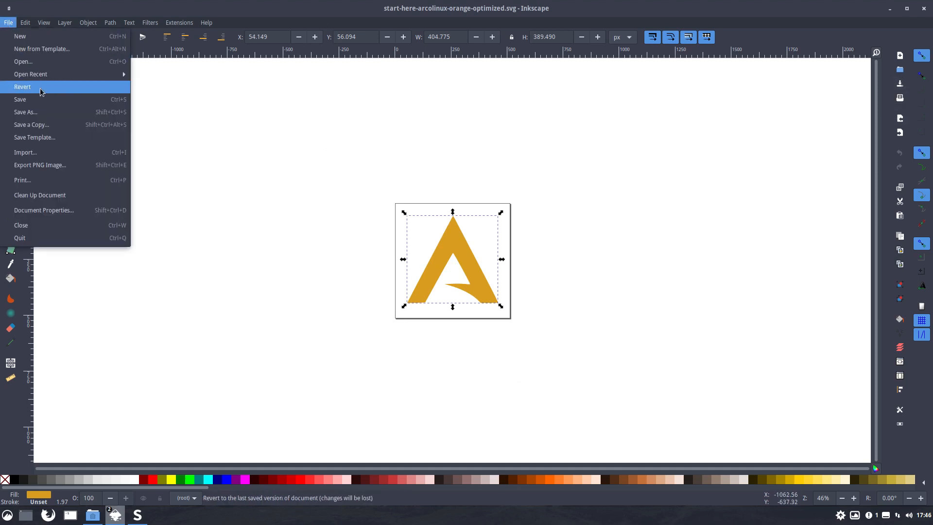
{"action": "left_click", "coordinate": [903, 13]}
{"action": "left_click", "coordinate": [889, 9]}
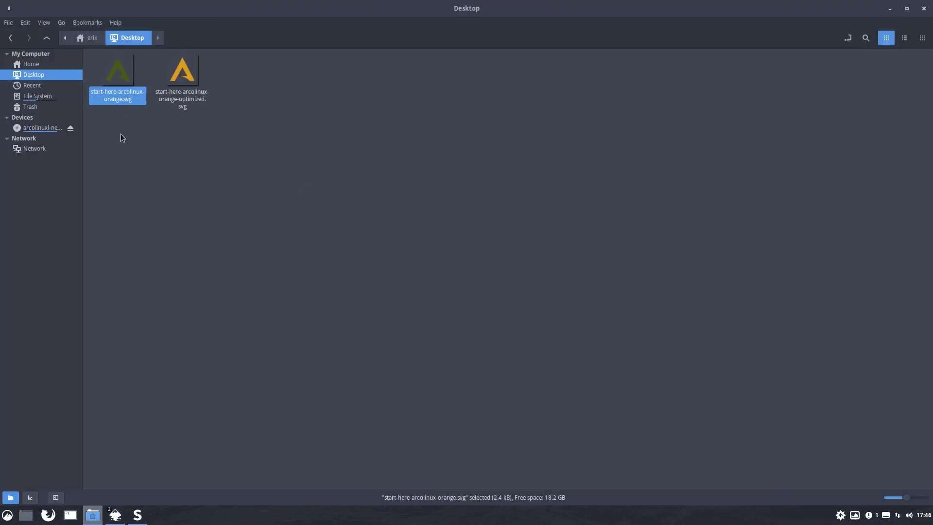
{"action": "left_click_drag", "start_coordinate": [102, 141], "coordinate": [206, 68]}
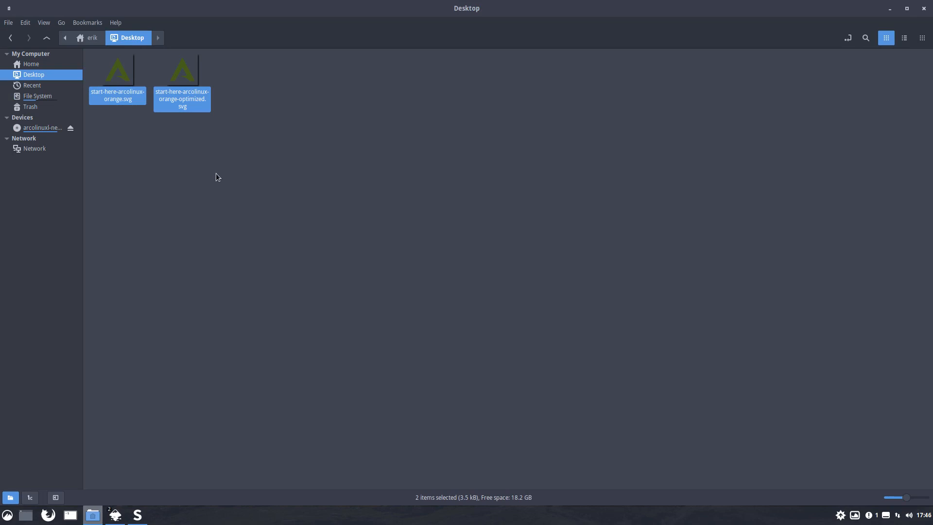
{"action": "right_click", "coordinate": [182, 76]}
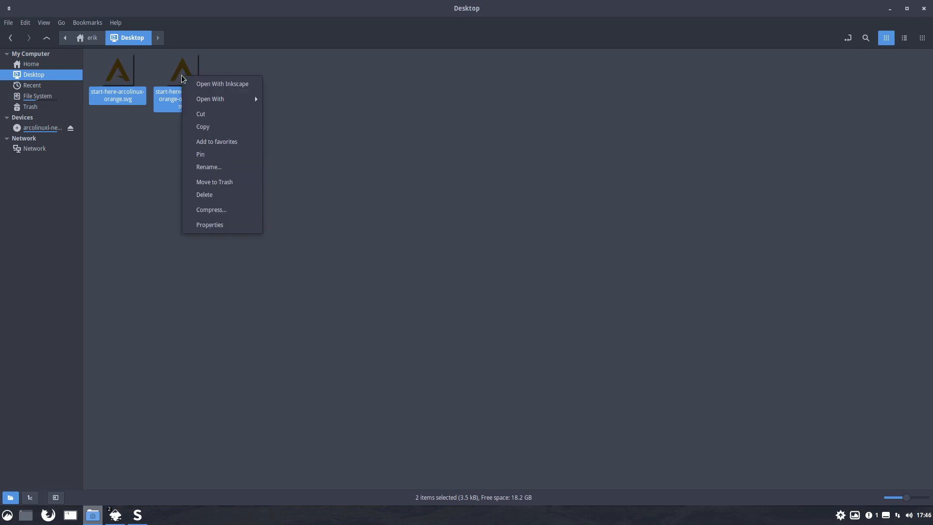
{"action": "left_click", "coordinate": [427, 328]}
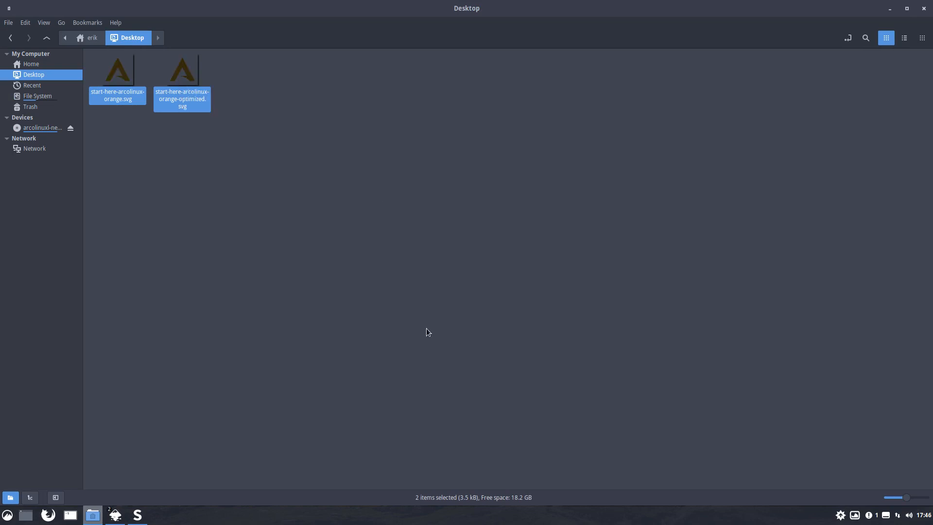
- Launch Meld and arrange its new comparison window beside a smaller Desktop folder window
{"action": "left_click", "coordinate": [6, 517]}
{"action": "type", "text": "meld"}
{"action": "key", "text": "Return"}
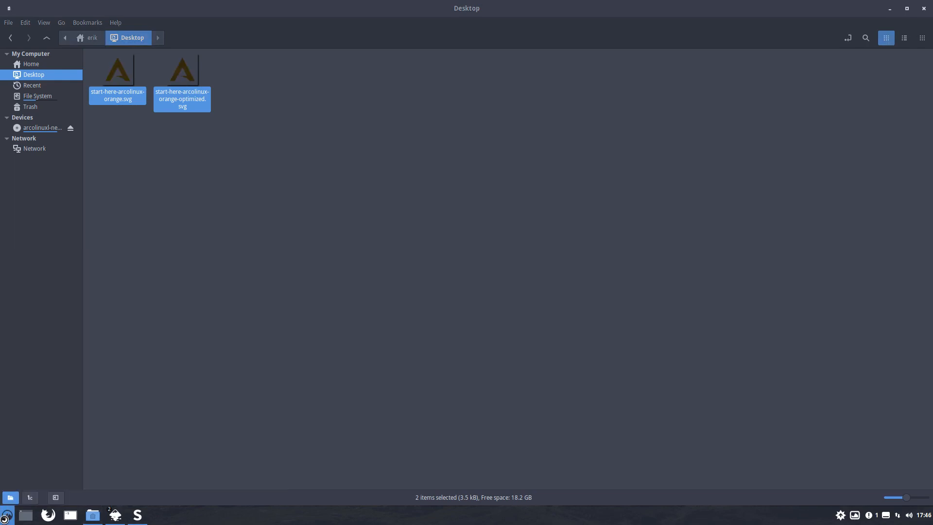
{"action": "left_click", "coordinate": [469, 178]}
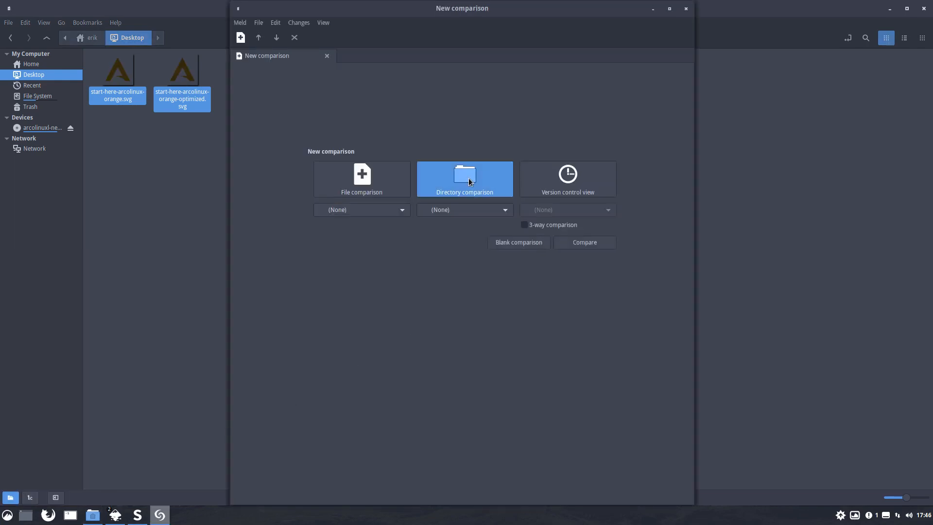
{"action": "left_click_drag", "start_coordinate": [412, 15], "coordinate": [570, 49]}
{"action": "left_click_drag", "start_coordinate": [265, 10], "coordinate": [123, 46]}
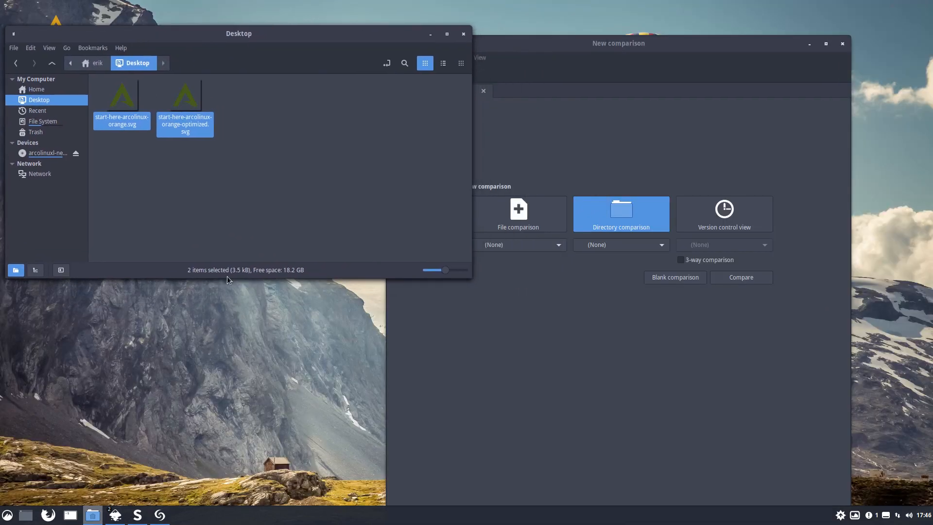
- Try to load start-here-arcolinux-orange.svg and start-here-arcolinux-orange-optimized.svg into a directory comparison
{"action": "left_click", "coordinate": [576, 371]}
{"action": "left_click", "coordinate": [127, 176]}
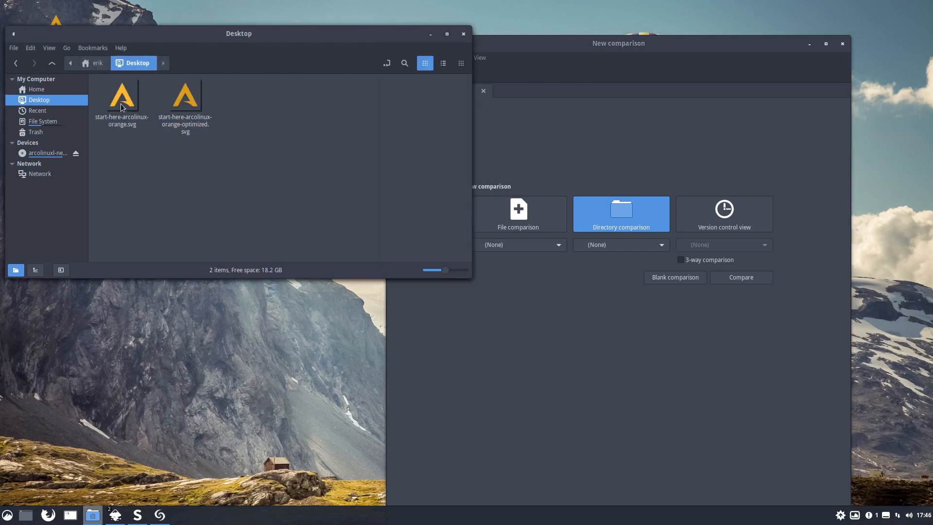
{"action": "left_click_drag", "start_coordinate": [122, 98], "coordinate": [525, 244]}
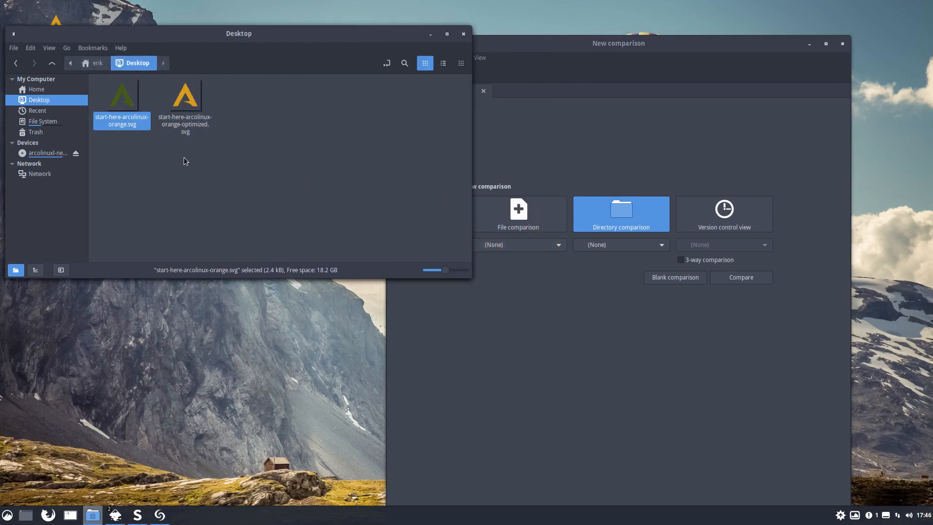
{"action": "left_click_drag", "start_coordinate": [185, 97], "coordinate": [629, 248]}
{"action": "left_click", "coordinate": [622, 292]}
{"action": "left_click", "coordinate": [531, 249]}
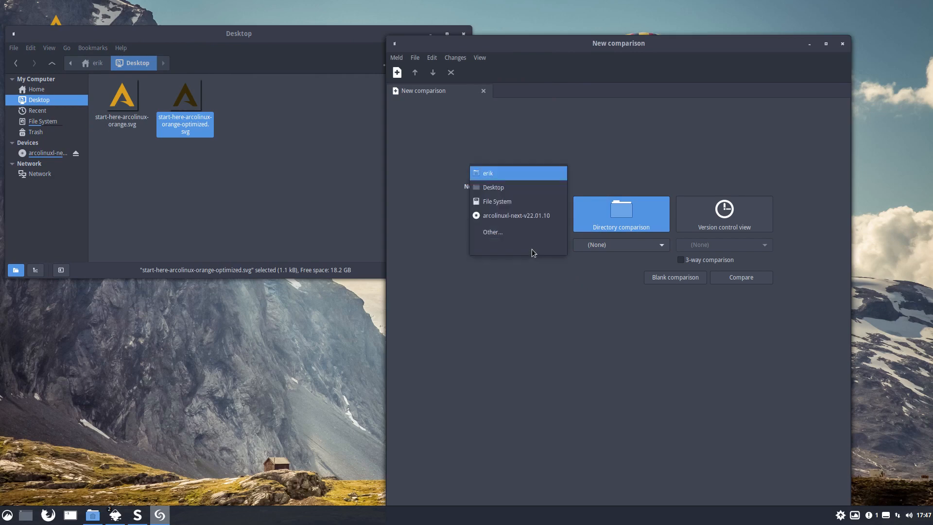
{"action": "left_click", "coordinate": [512, 230]}
- Run a file comparison of start-here-arcolinux-orange.svg against start-here-arcolinux-orange-optimized.svg
{"action": "left_click", "coordinate": [514, 231]}
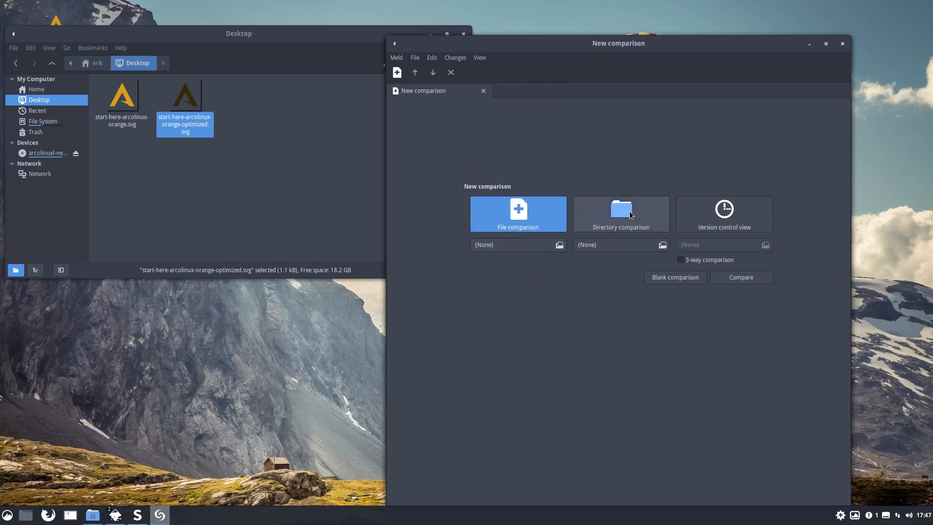
{"action": "left_click", "coordinate": [583, 215]}
{"action": "left_click", "coordinate": [529, 217]}
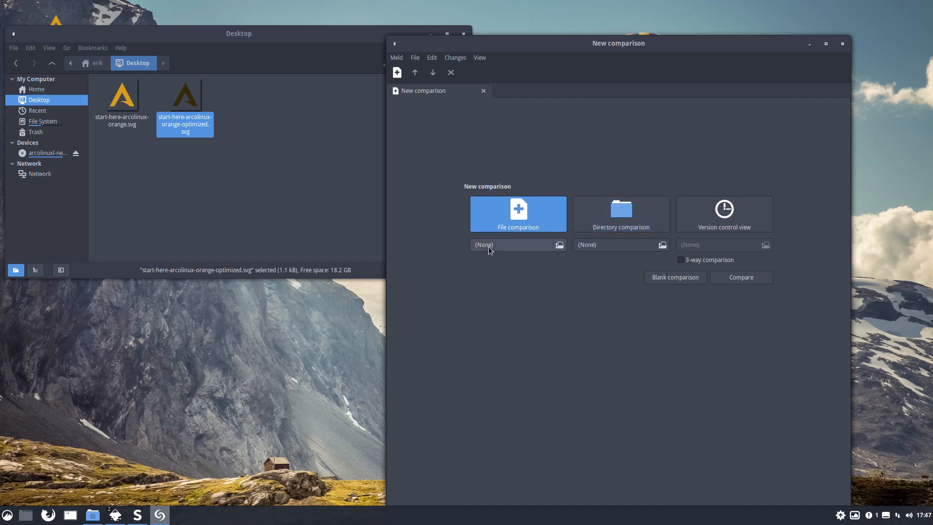
{"action": "left_click_drag", "start_coordinate": [130, 106], "coordinate": [495, 245]}
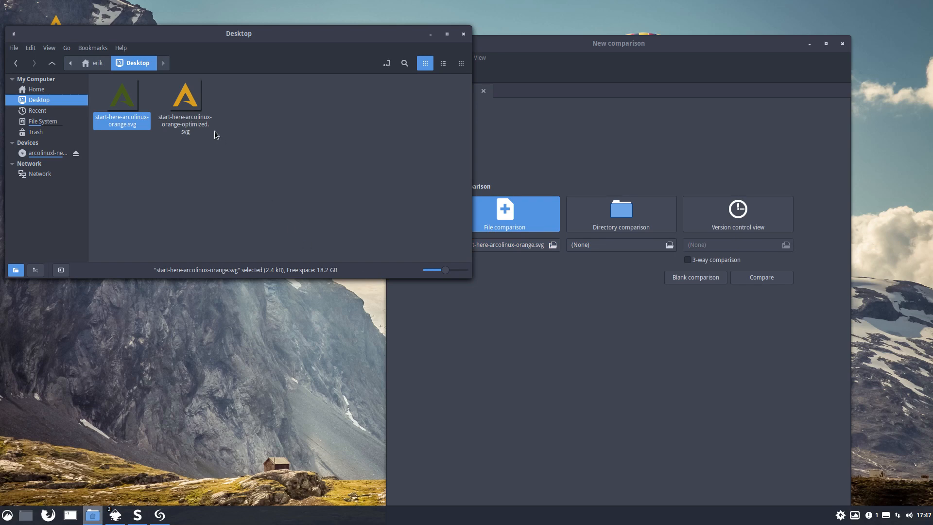
{"action": "left_click_drag", "start_coordinate": [185, 99], "coordinate": [625, 252]}
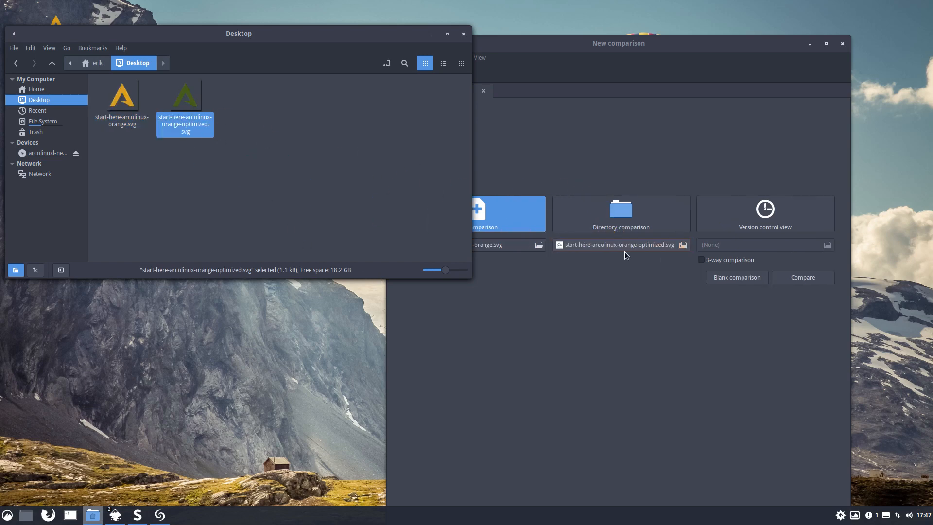
{"action": "left_click", "coordinate": [785, 278]}
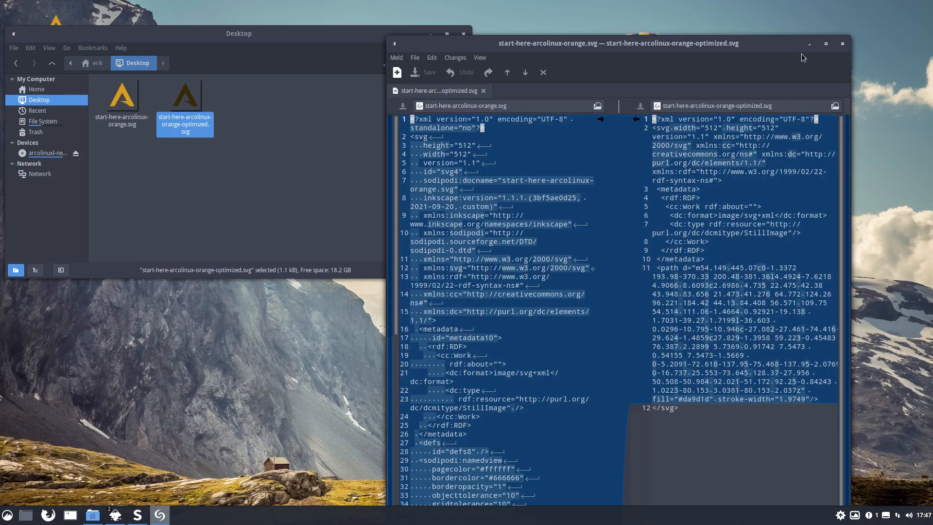
- Maximise the comparison and examine the code differences between the regular and the optimised SVG
{"action": "left_click", "coordinate": [825, 44]}
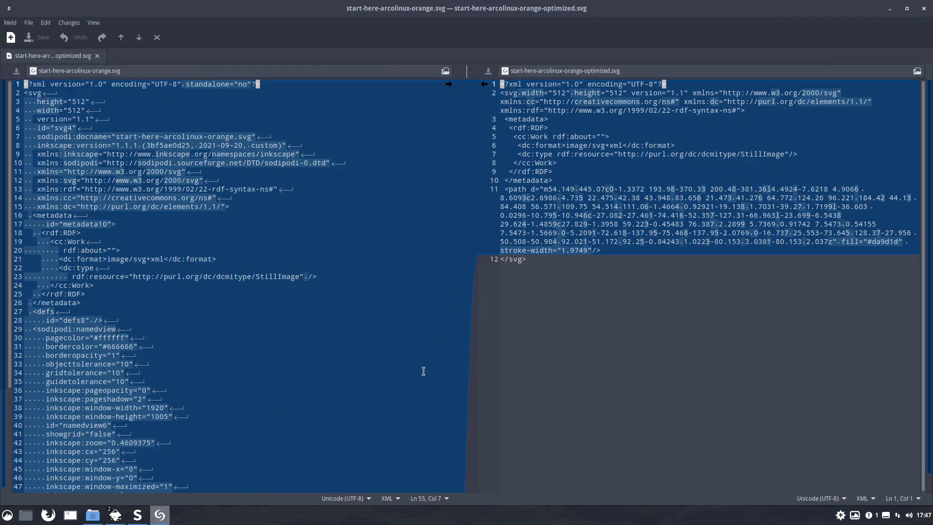
{"action": "scroll", "coordinate": [379, 379], "scroll_direction": "down", "scroll_amount": 5}
{"action": "scroll", "coordinate": [352, 410], "scroll_direction": "up", "scroll_amount": 5}
{"action": "scroll", "coordinate": [352, 411], "scroll_direction": "down", "scroll_amount": 5}
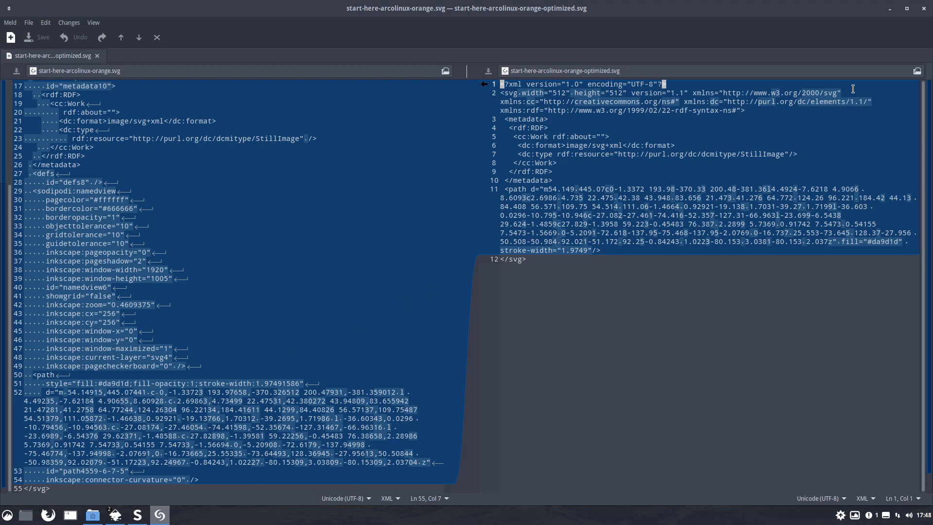
- Minimise Meld and check the file sizes of the regular and the optimised SVG in the Desktop folder
{"action": "left_click", "coordinate": [890, 9]}
{"action": "left_click", "coordinate": [181, 197]}
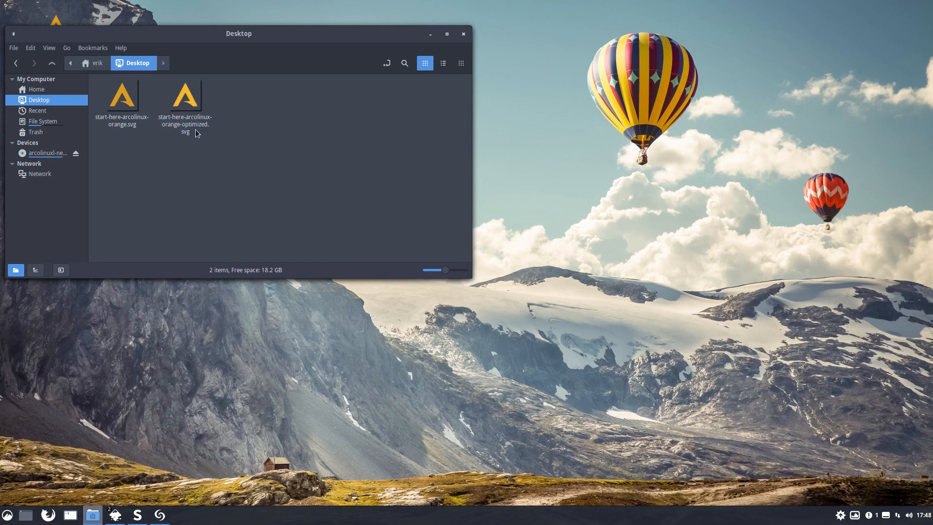
{"action": "left_click", "coordinate": [191, 111]}
{"action": "left_click", "coordinate": [122, 98]}
{"action": "left_click", "coordinate": [186, 97]}
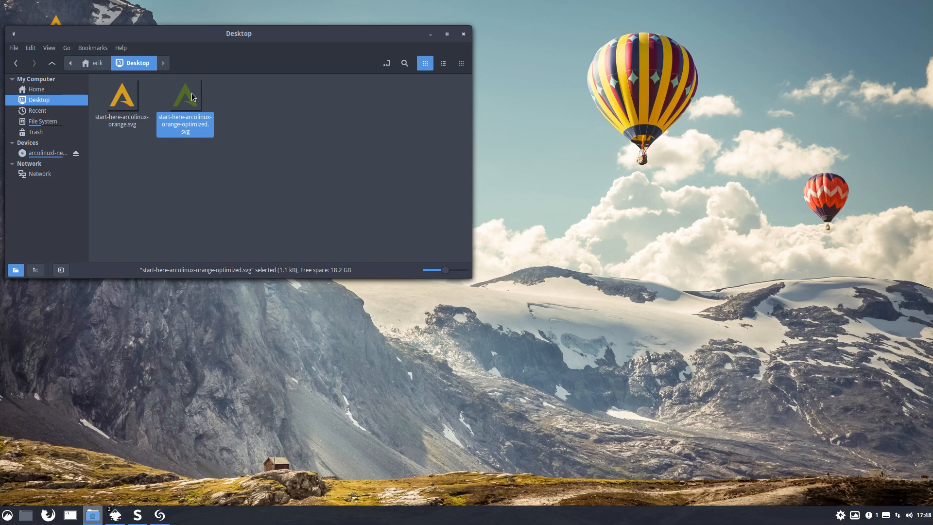
- Open start-here-arcolinux-orange-optimized.svg in Inkscape to inspect the logo, close it and move the Desktop folder window aside
{"action": "double_click", "coordinate": [195, 97]}
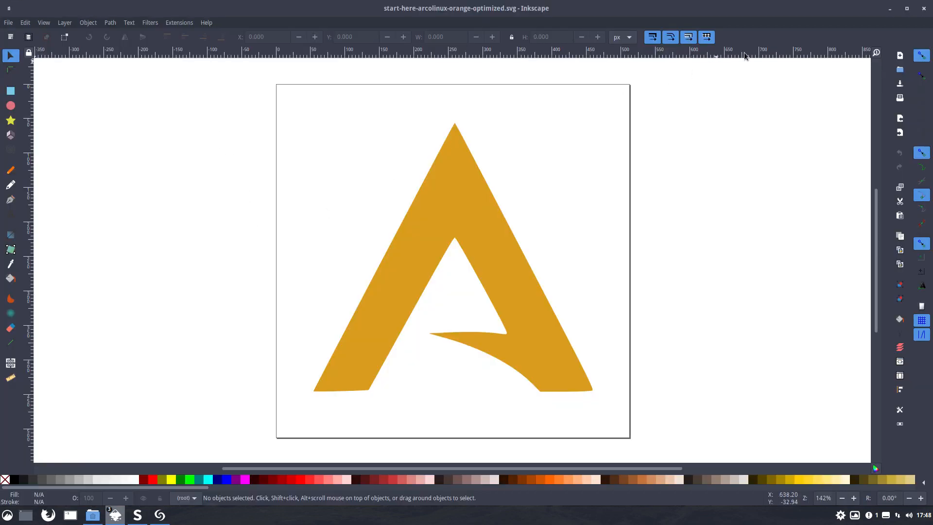
{"action": "left_click", "coordinate": [923, 9]}
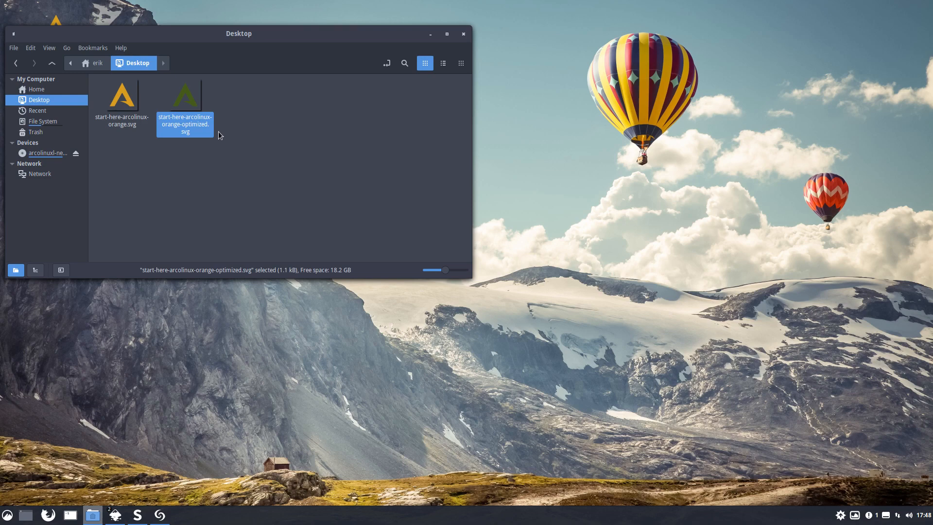
{"action": "left_click_drag", "start_coordinate": [227, 32], "coordinate": [386, 54]}
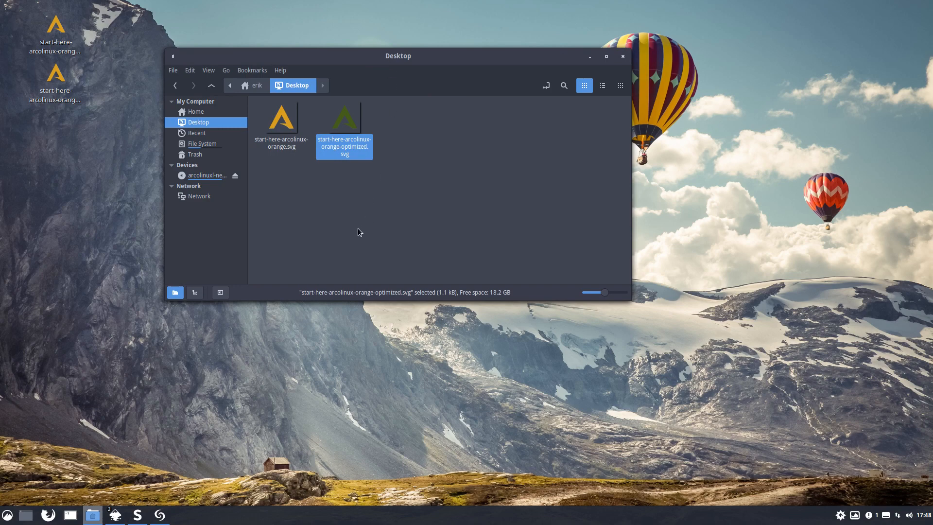
- Switch back to the Meld comparison of the two SVG files
{"action": "left_click", "coordinate": [157, 516]}
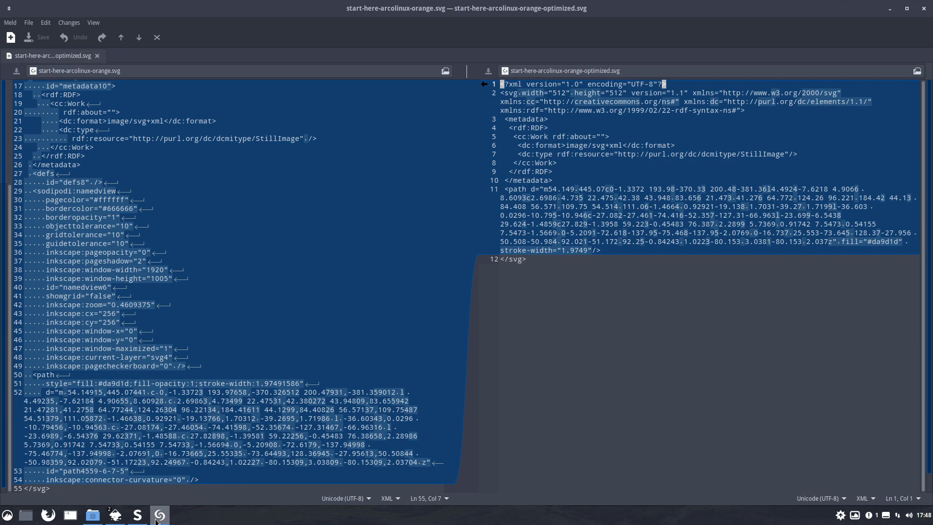
{"action": "mouse_move", "coordinate": [137, 516]}
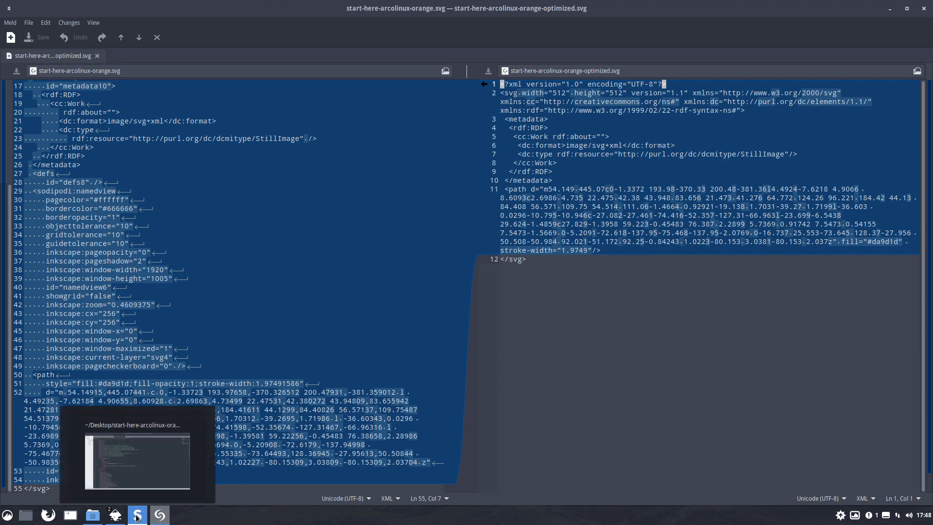